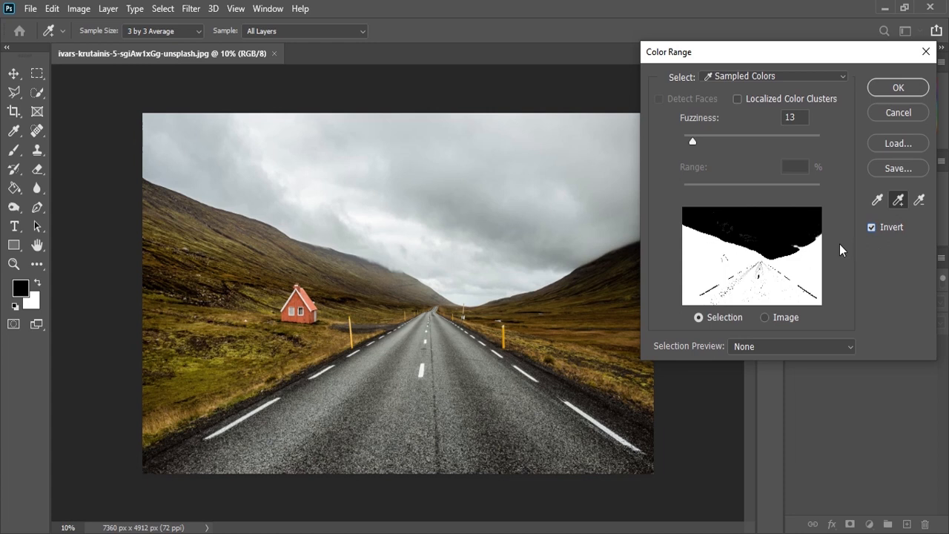
- Add the remaining dark cloud tones beside the mountain ridge to the Color Range samples and apply the inverted selection
left_click(593, 242)
left_click(625, 236)
left_click_drag(624, 236, 562, 258)
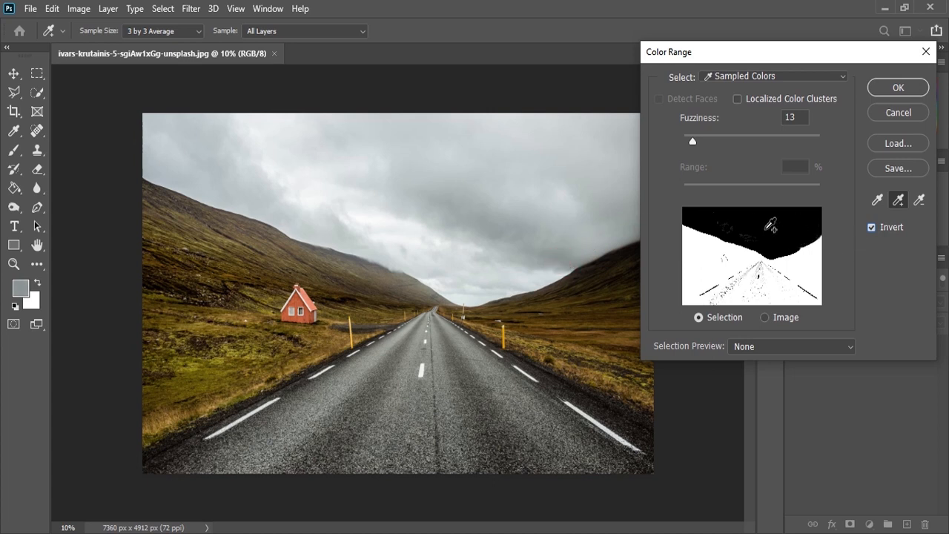
left_click_drag(695, 142, 694, 142)
left_click(898, 88)
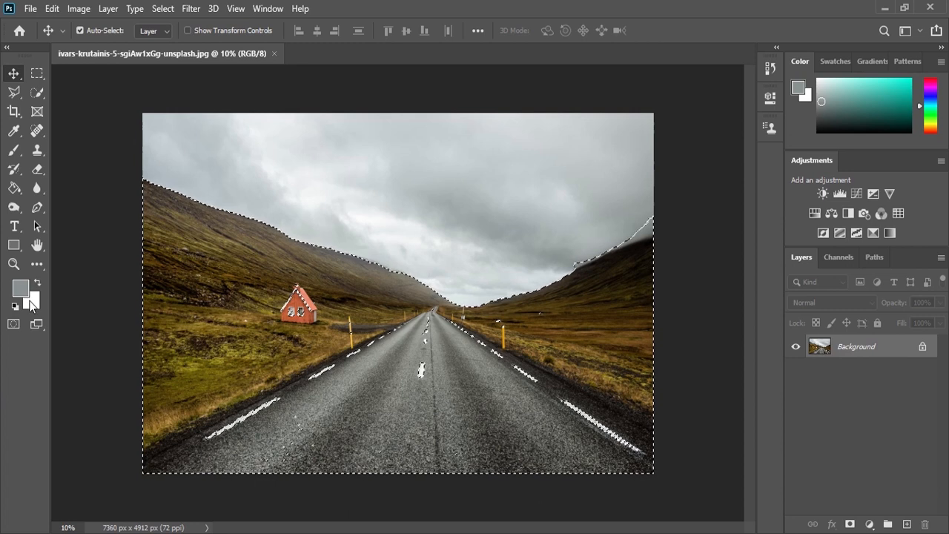
- Reset the colours to black and white, fill the selected landscape with white on a new layer, and deselect
key("d")
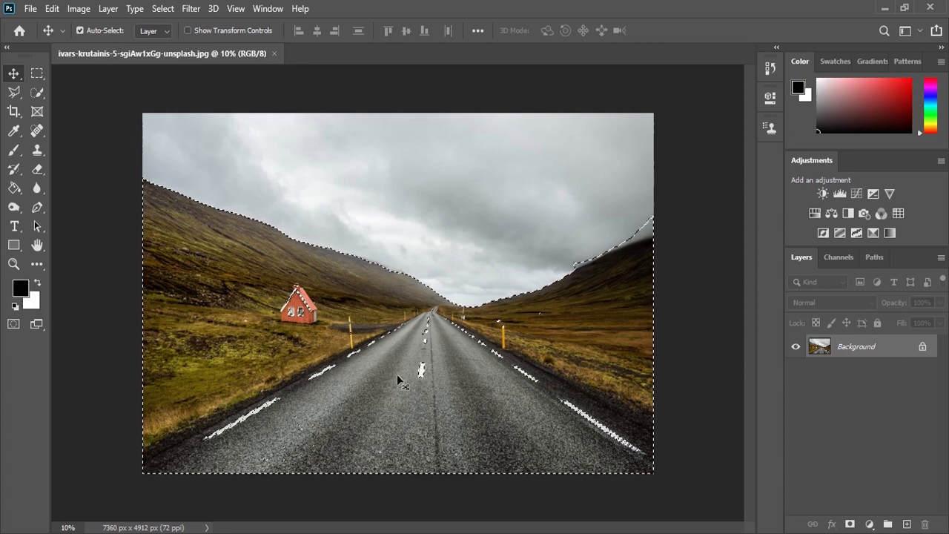
left_click(906, 524)
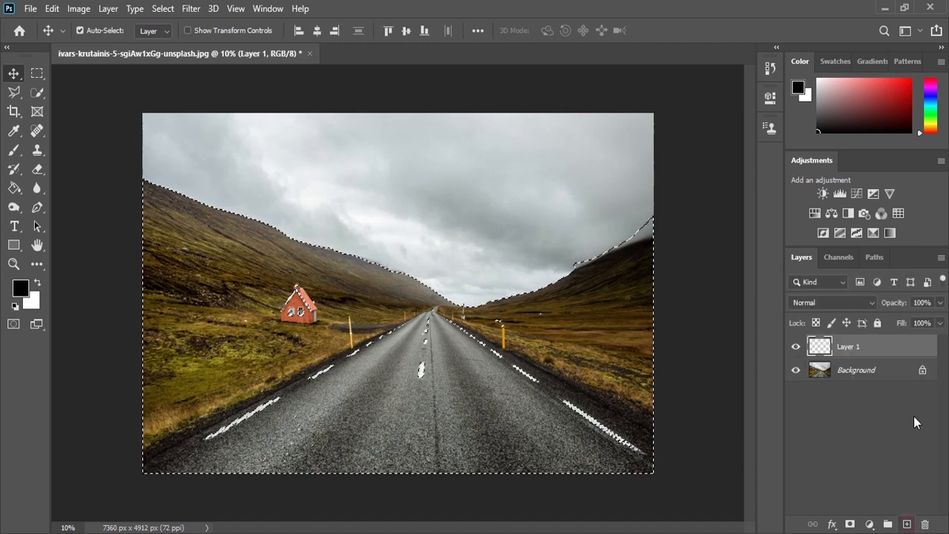
key("ctrl")
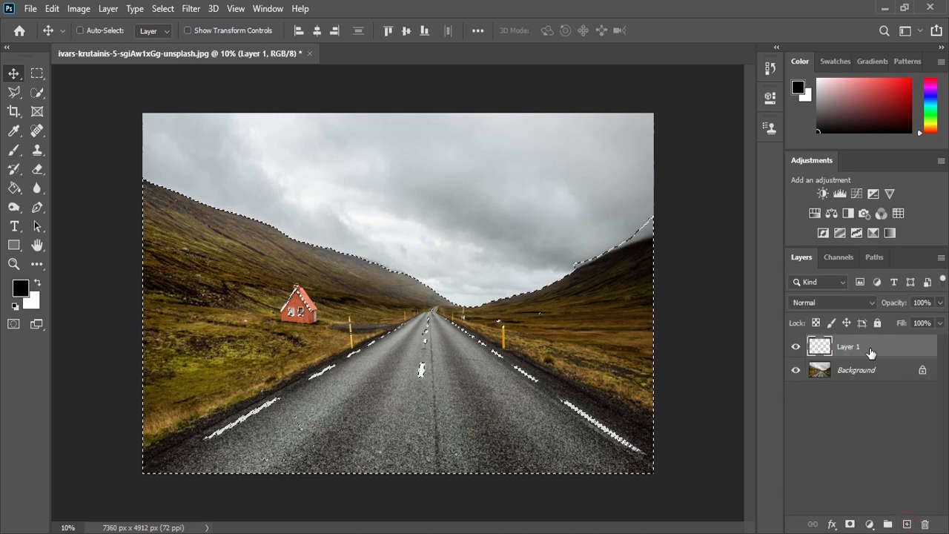
key("ctrl+BackSpace")
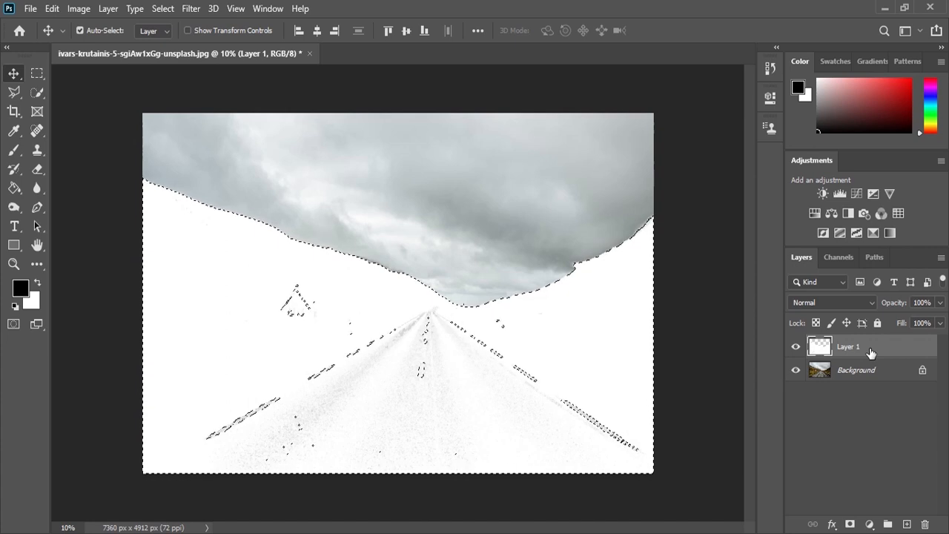
key("ctrl+d")
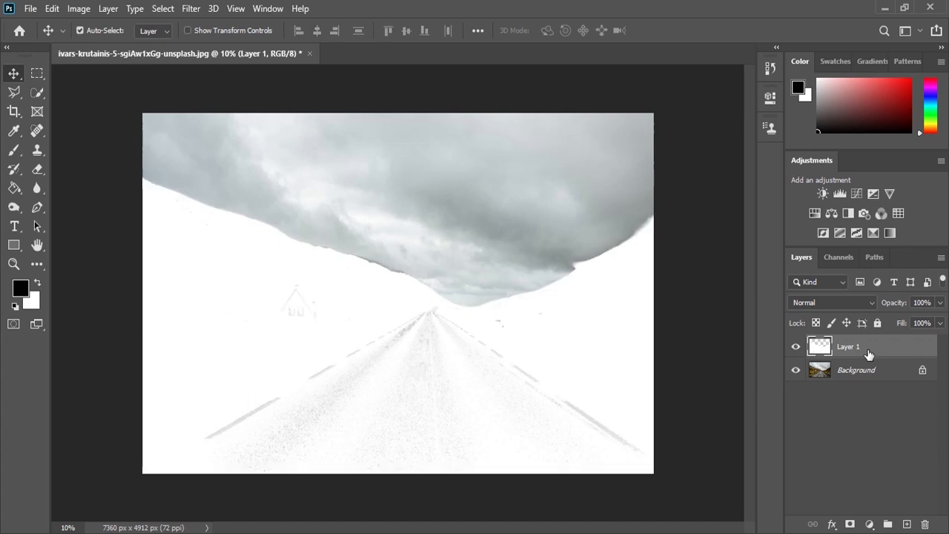
- Hide the white-filled layer and add a Channel Mixer adjustment layer with the Black & White Infrared (RGB) preset
left_click(794, 347)
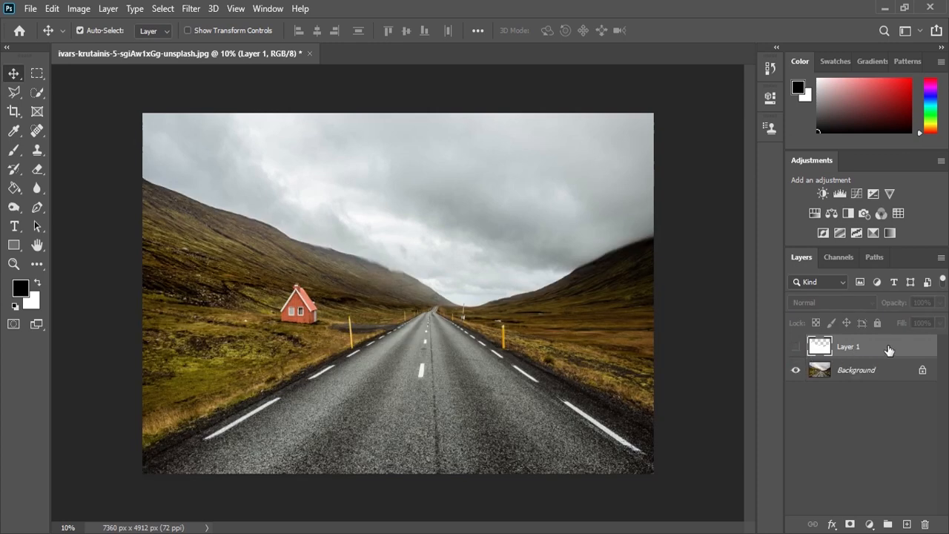
left_click(869, 524)
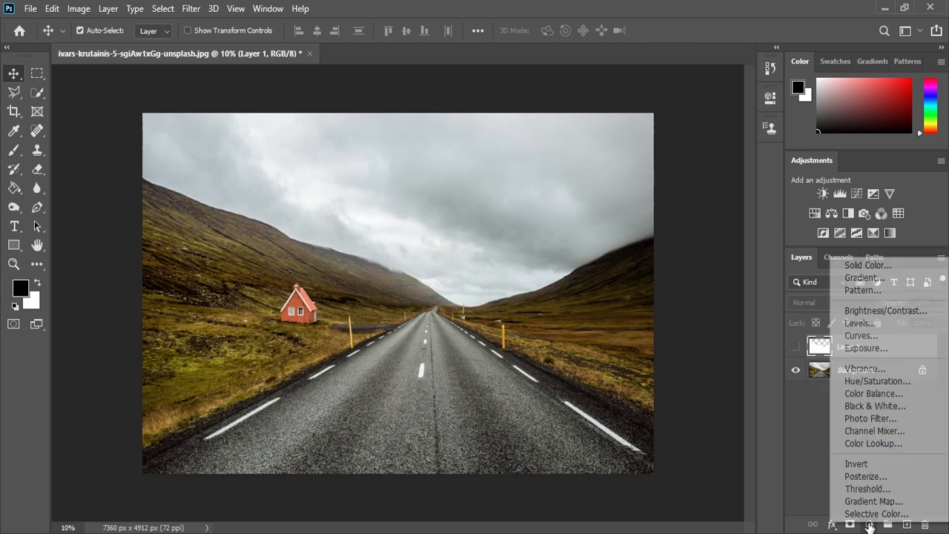
left_click(872, 432)
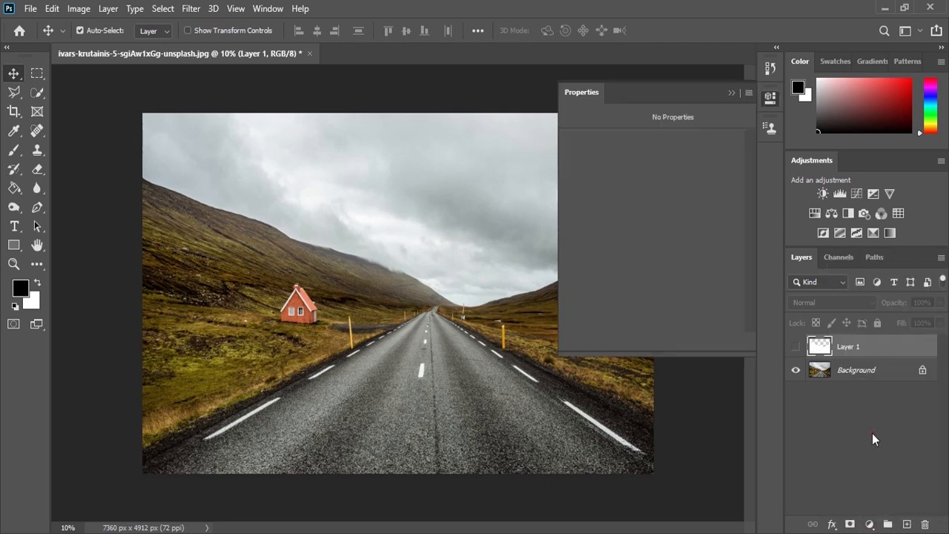
left_click(645, 140)
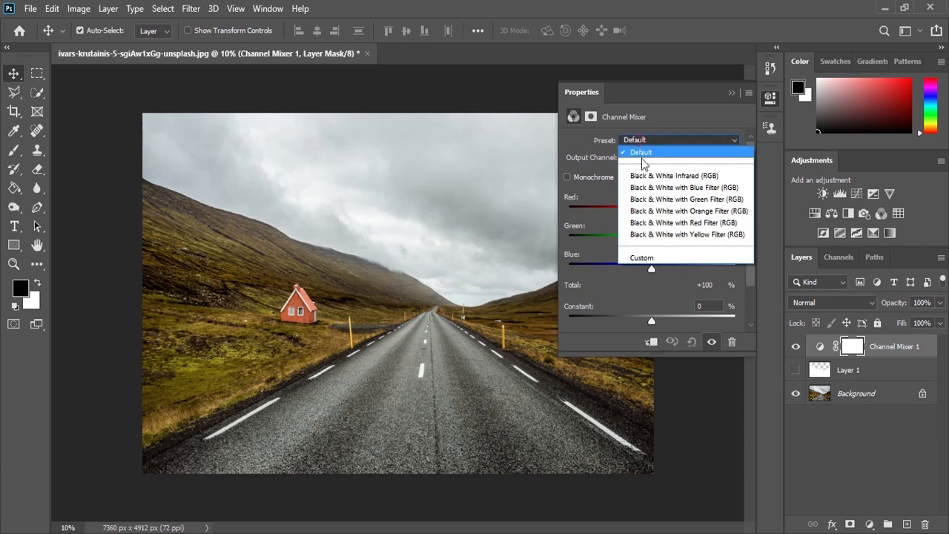
left_click(653, 176)
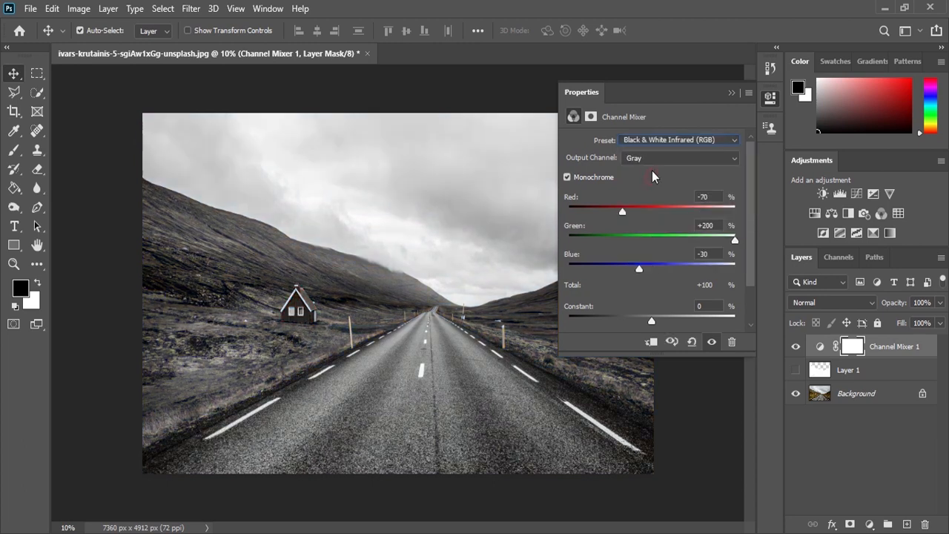
left_click(730, 94)
- Set the Channel Mixer layer's blend mode to Lighten and deselect the layer
left_click(814, 299)
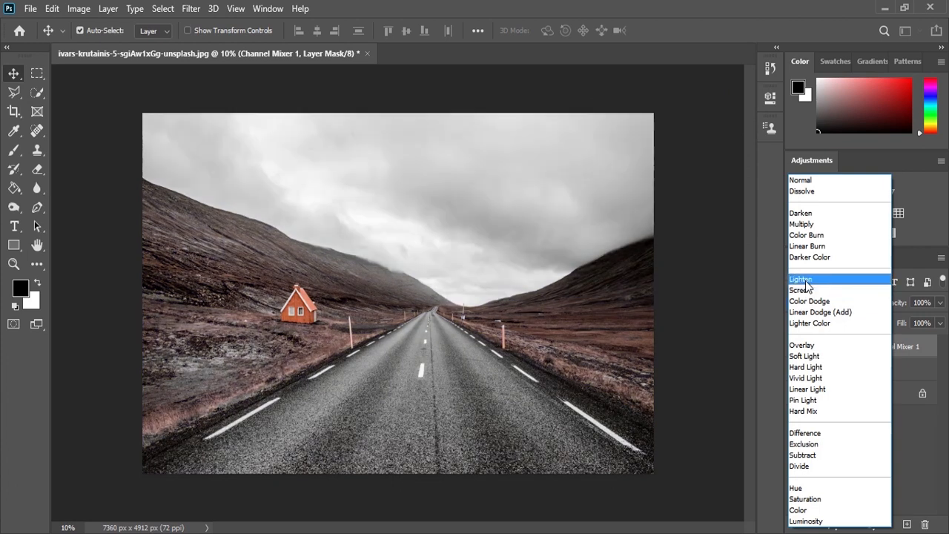
left_click(802, 279)
left_click(844, 427)
- Add a Curves adjustment layer above the Channel Mixer and move the Red channel's black point slightly inward
left_click(869, 524)
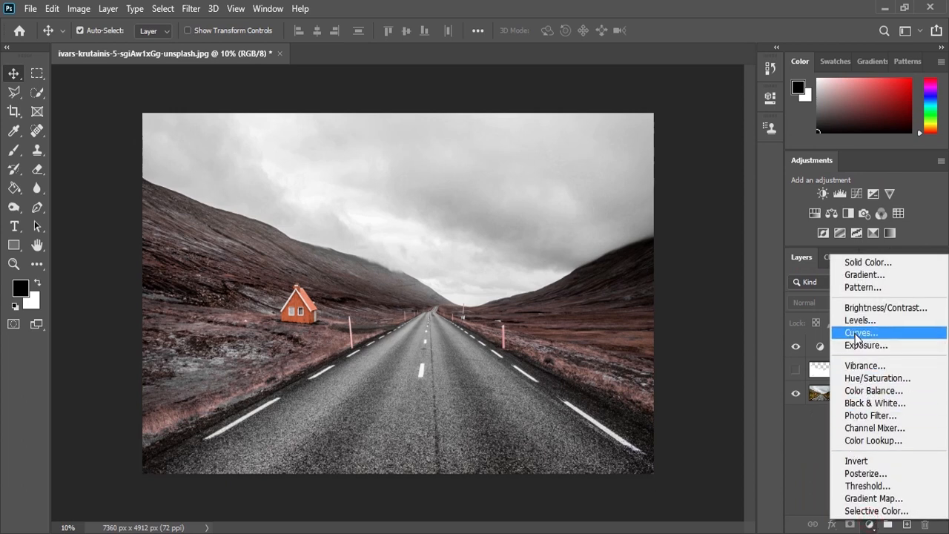
left_click(857, 339)
left_click(618, 162)
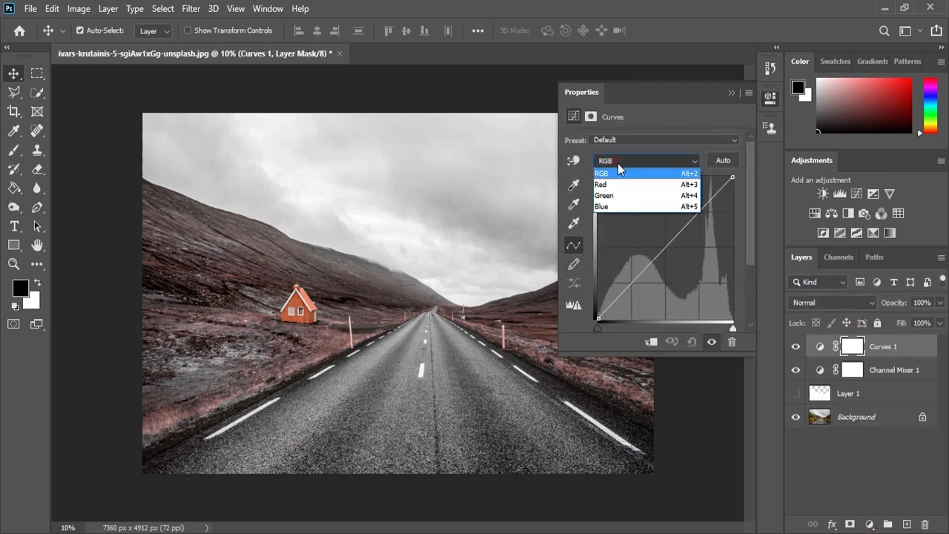
left_click(618, 183)
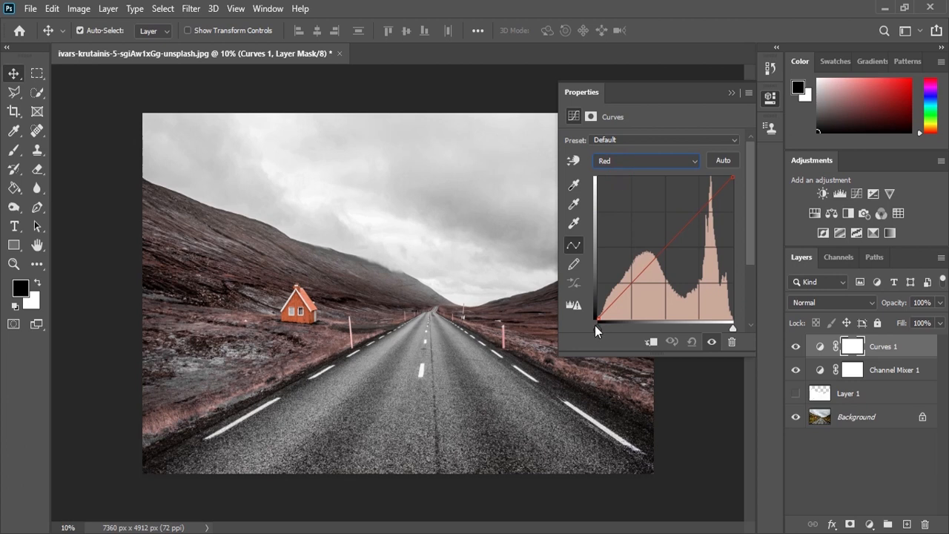
left_click_drag(598, 327, 603, 328)
- Move the white point of the Blue channel curve slightly inward to add blue to the highlights
left_click(645, 160)
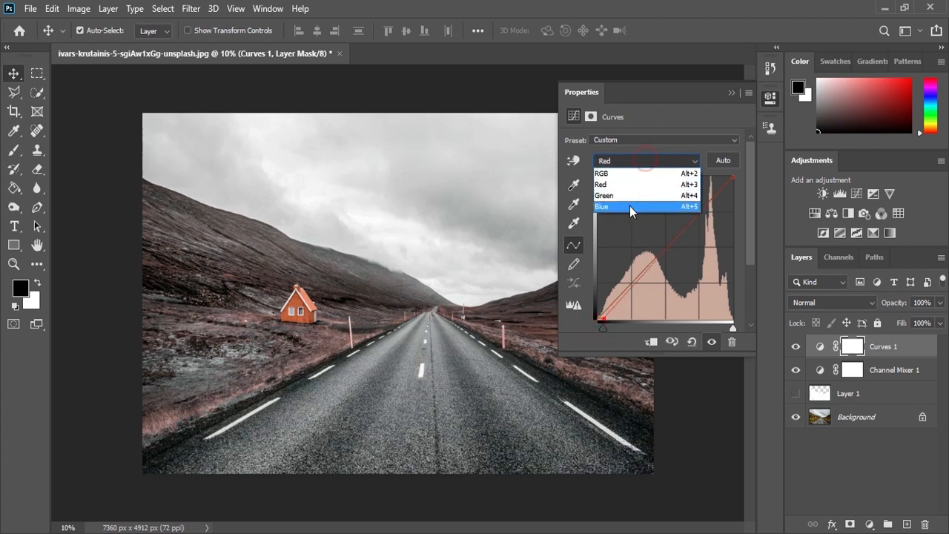
left_click(629, 205)
left_click_drag(729, 180, 727, 178)
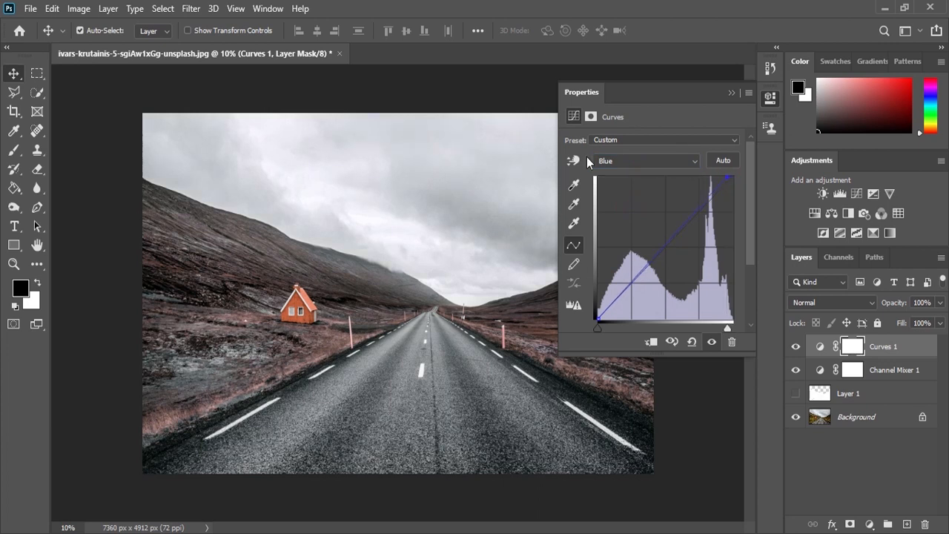
- Raise the midpoint of the composite RGB curve slightly to brighten the midtones
left_click(608, 162)
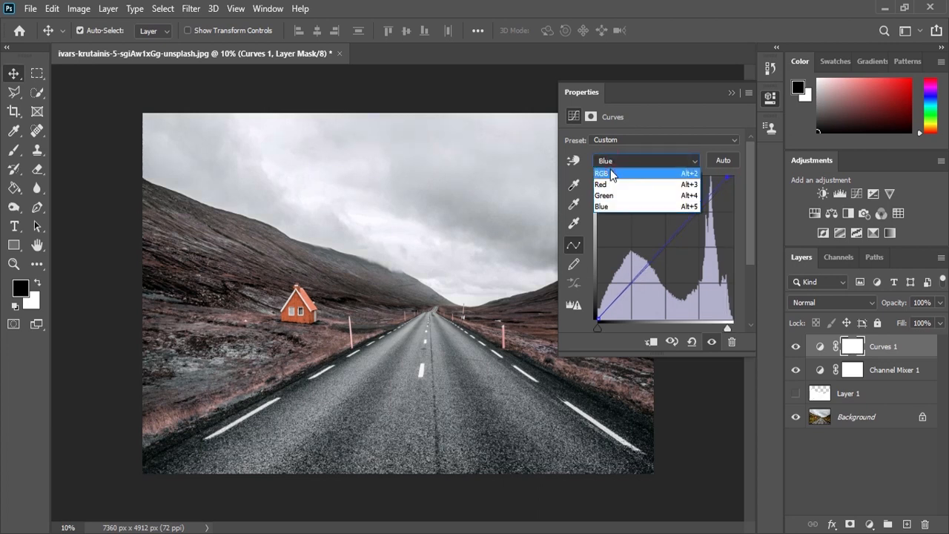
left_click(610, 174)
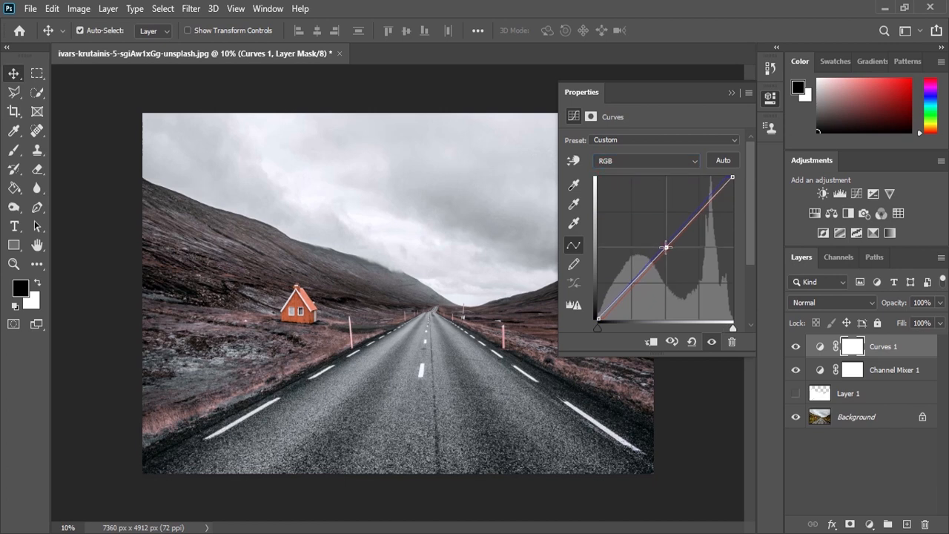
left_click_drag(667, 246, 661, 242)
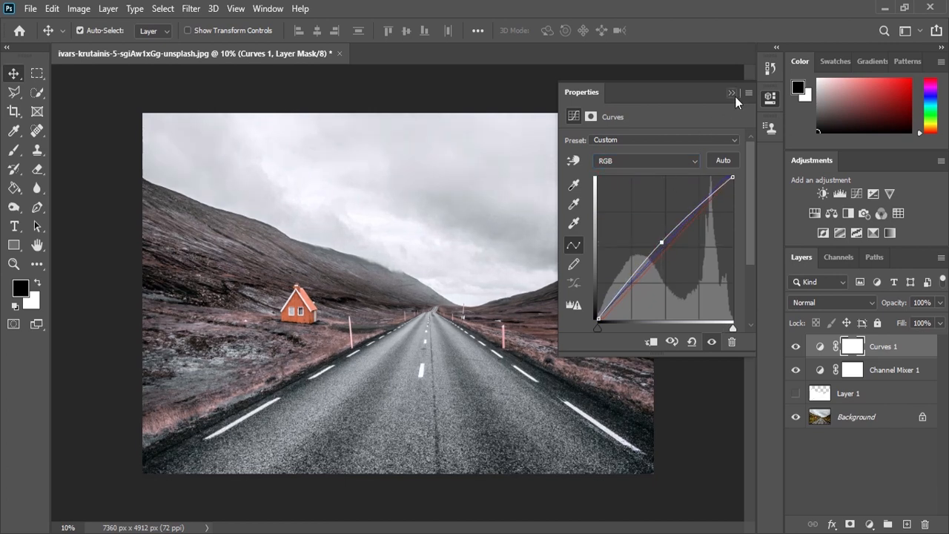
left_click(733, 94)
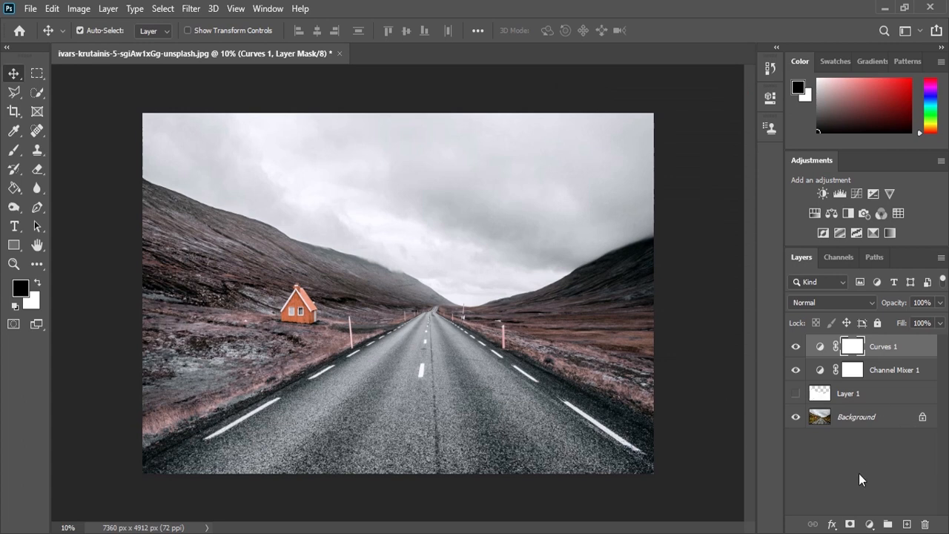
- Add a Brightness/Contrast adjustment layer above the Curves layer and slightly adjust its contrast and brightness
left_click(869, 524)
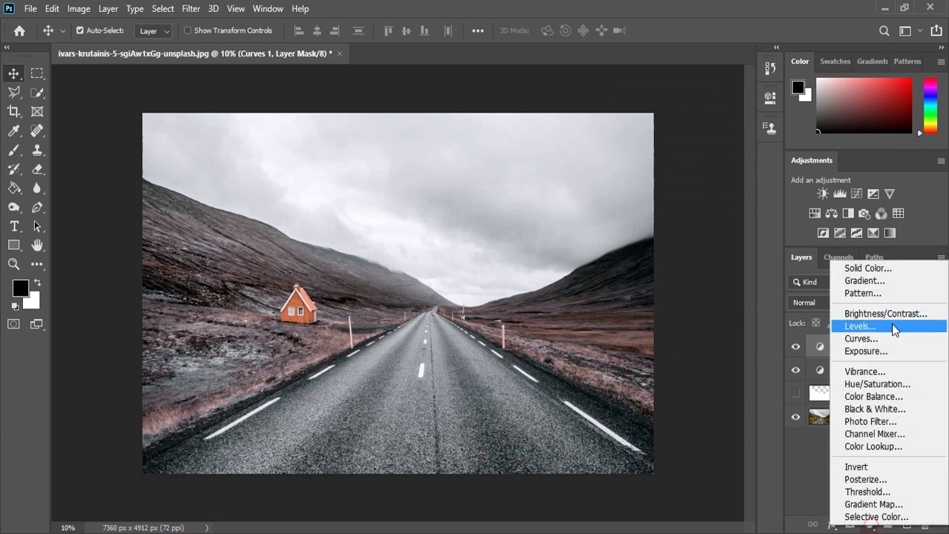
left_click(892, 316)
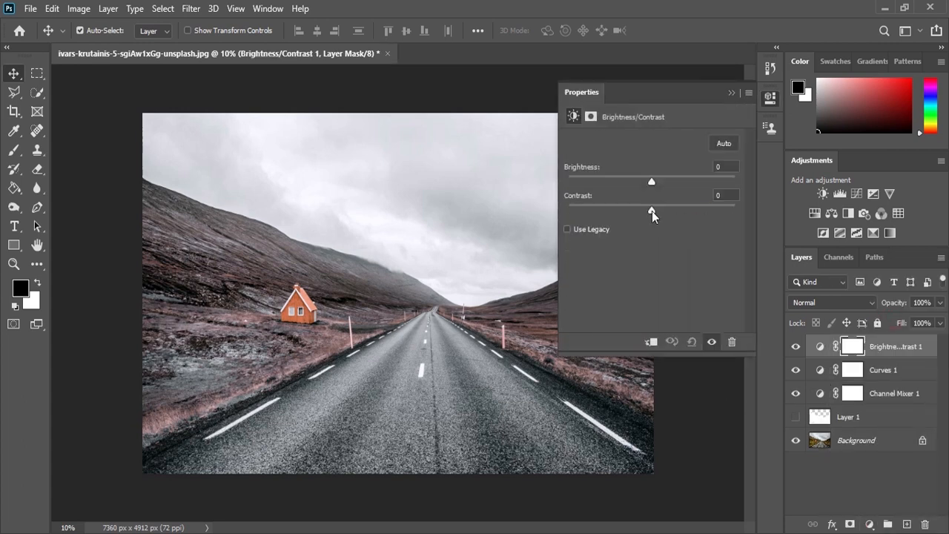
left_click_drag(651, 211, 649, 184)
left_click(733, 93)
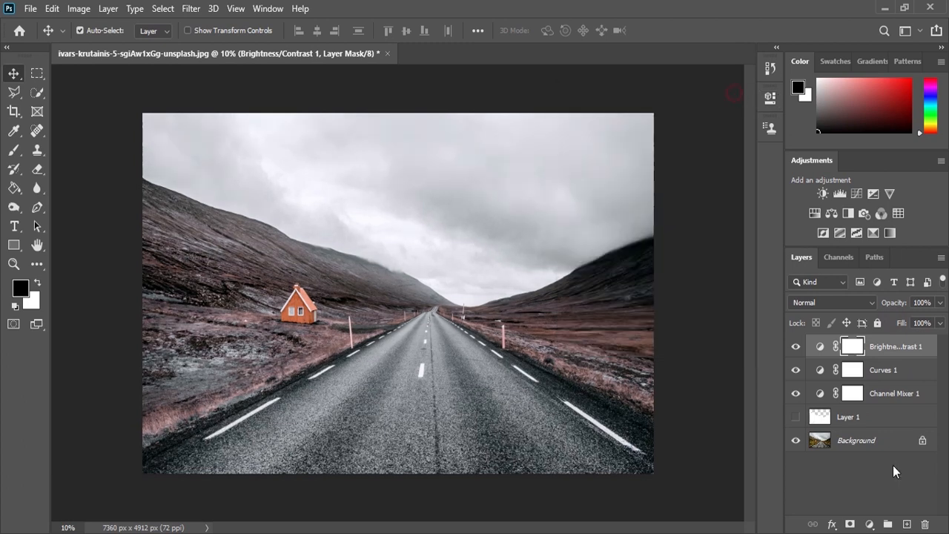
- Show the white-filled layer and split its Gray Blend If shadow range for the underlying layer to 68 / 214
left_click(863, 421)
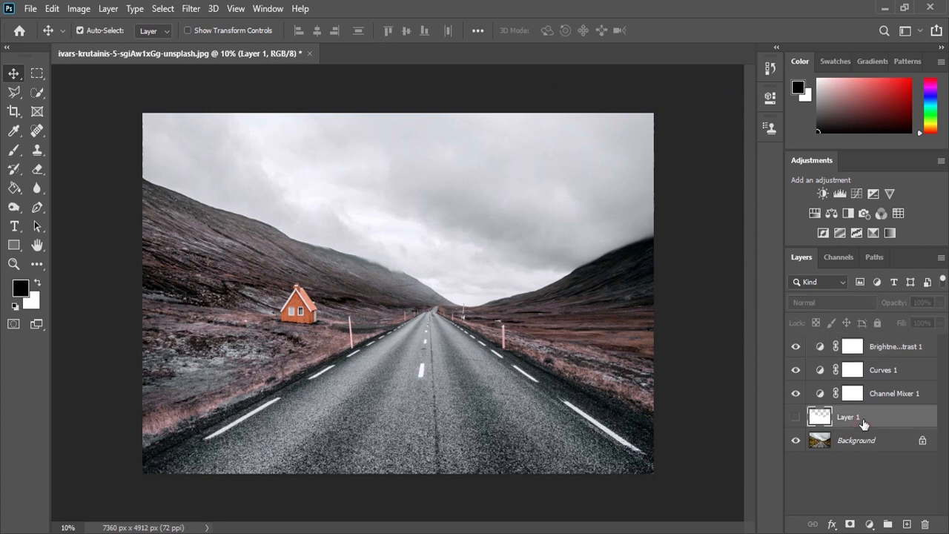
left_click(796, 417)
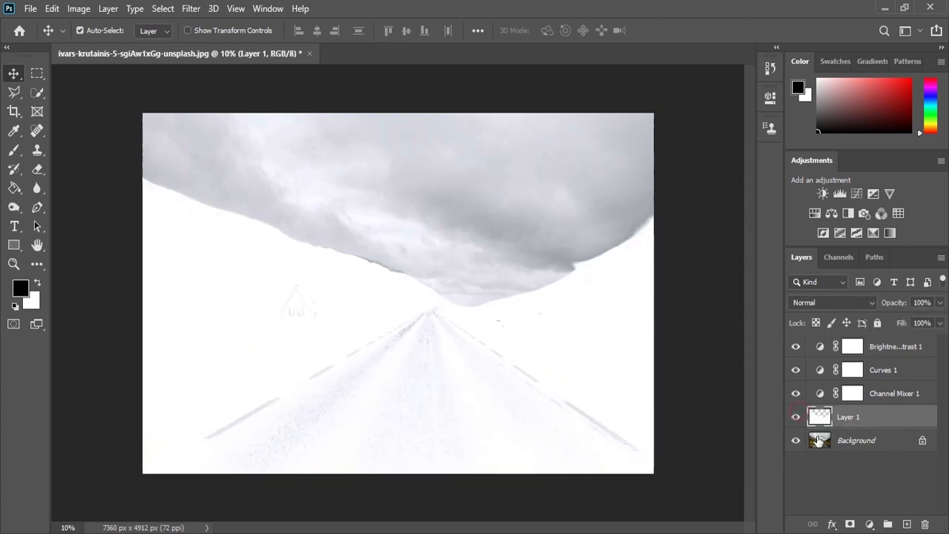
double_click(928, 419)
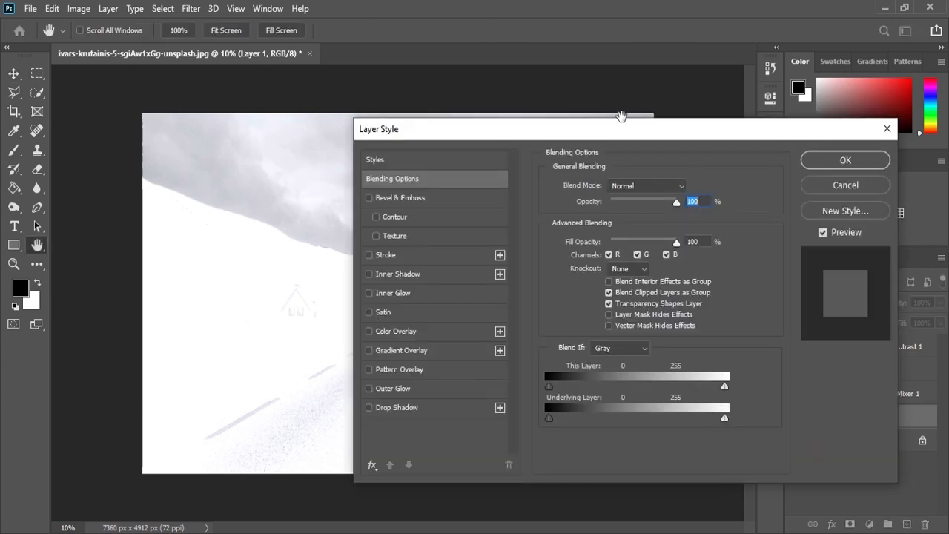
left_click_drag(611, 130, 707, 112)
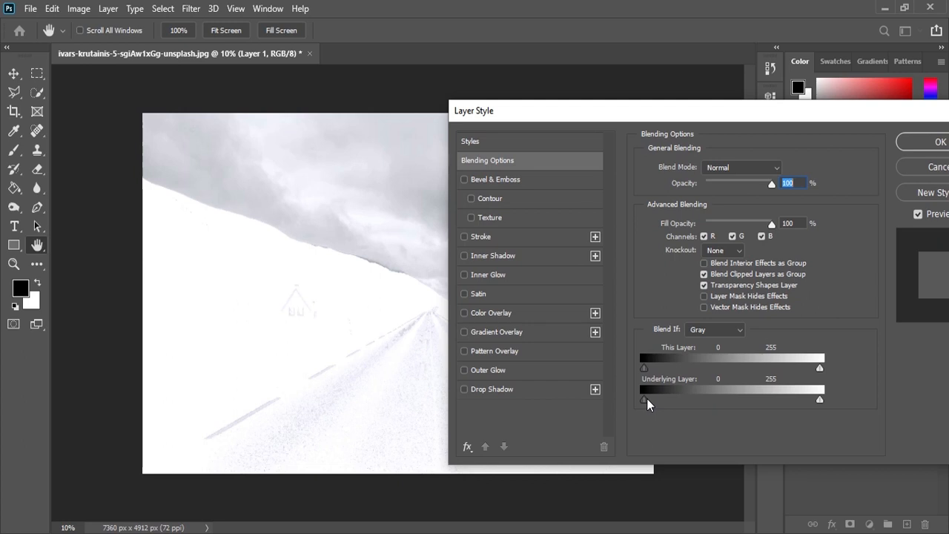
left_click_drag(647, 399, 791, 395)
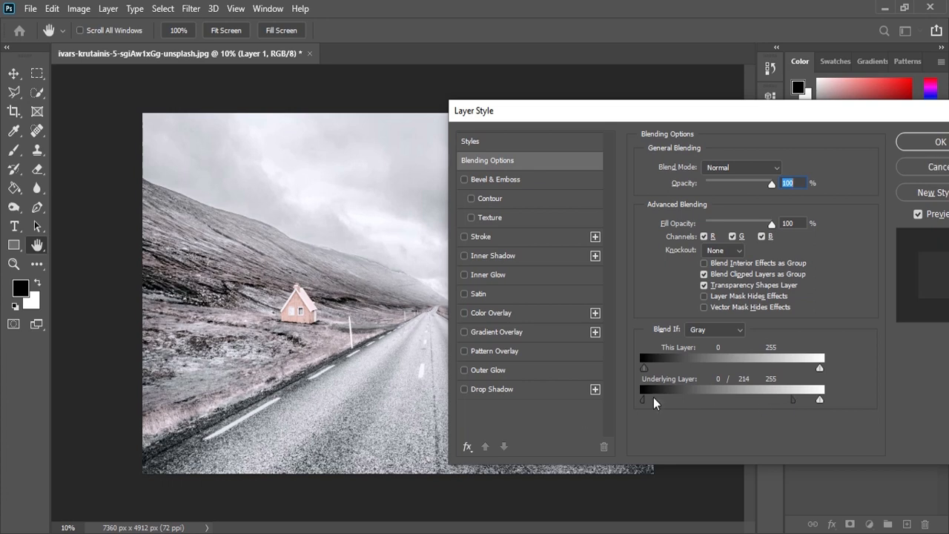
left_click_drag(646, 400, 691, 400)
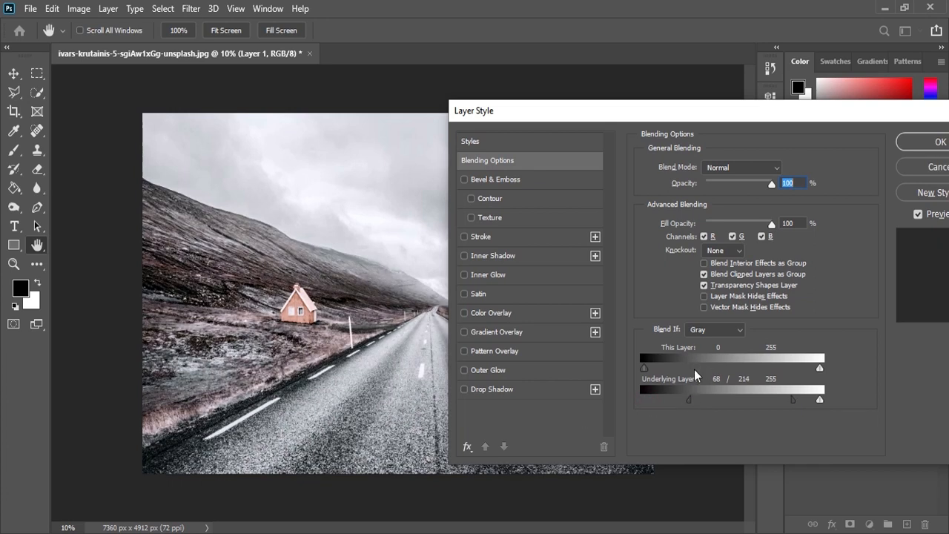
- Split the Green Blend If shadow range for the underlying layer to 71 / 176 and apply the layer style
left_click(700, 334)
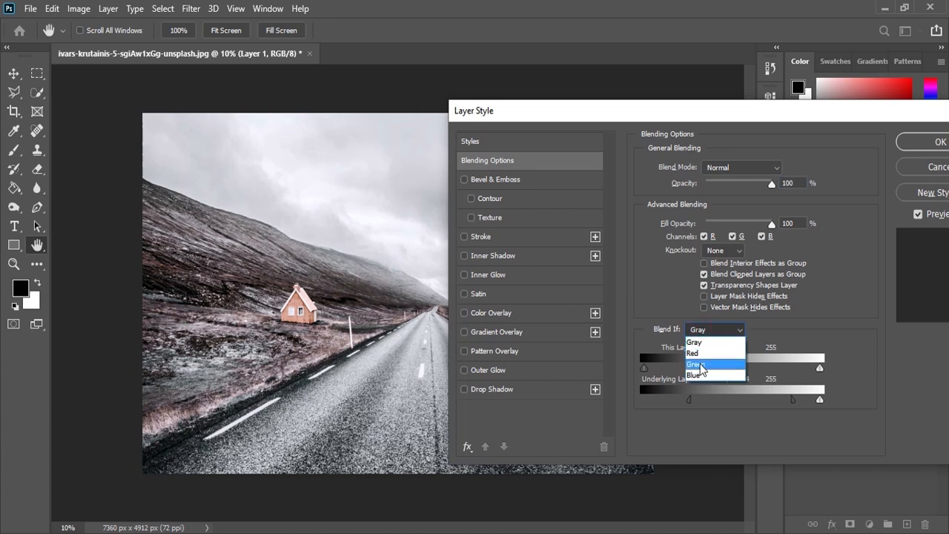
left_click(702, 361)
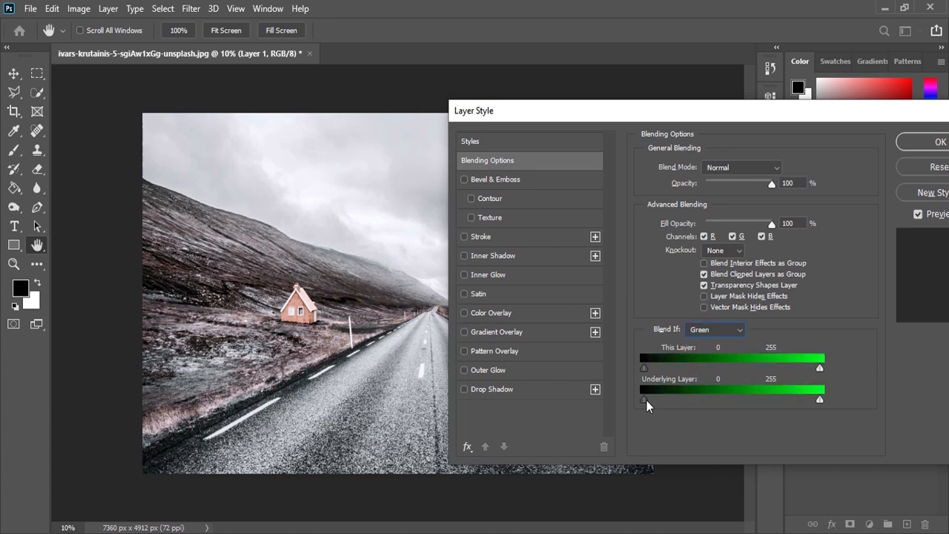
left_click_drag(646, 400, 656, 400)
left_click_drag(642, 400, 708, 400)
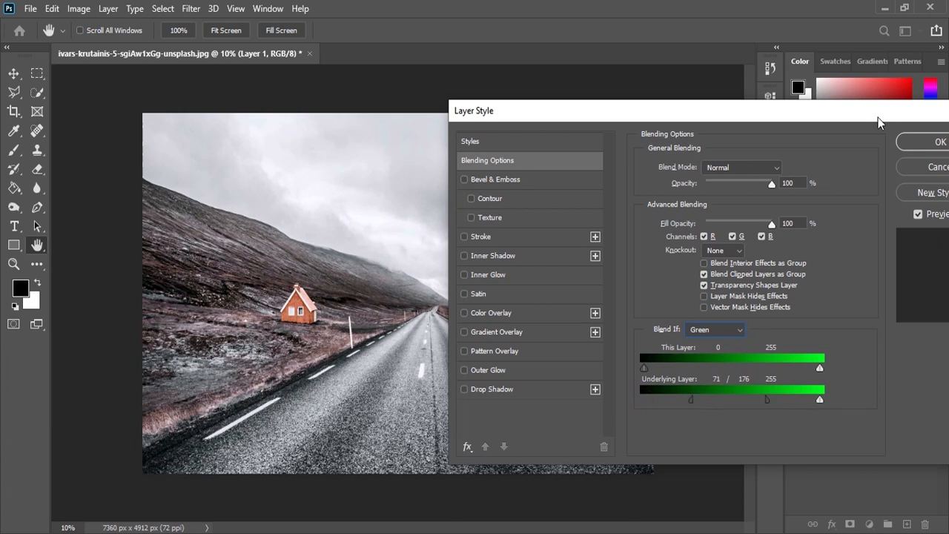
left_click(913, 140)
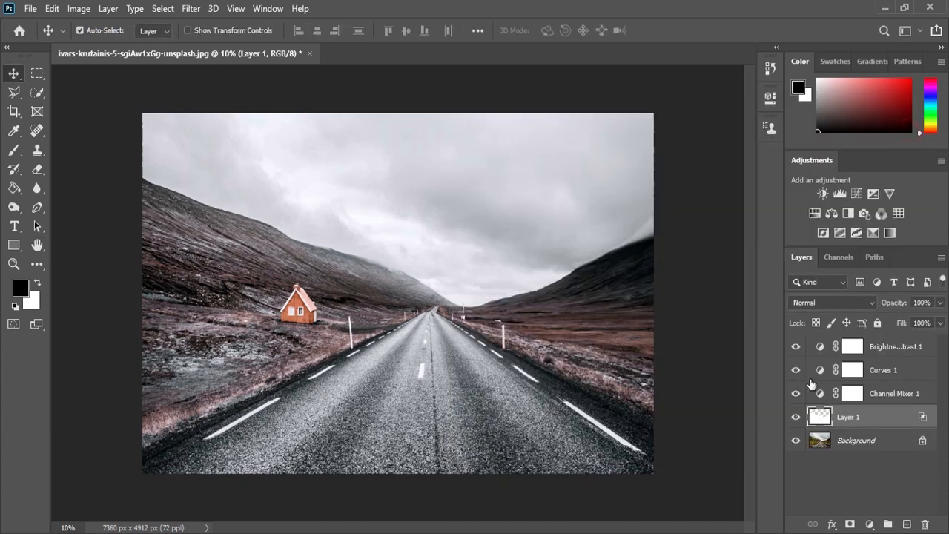
- Add a new layer above the Brightness/Contrast layer and draw a rectangular selection around the road's vanishing point
left_click(892, 359)
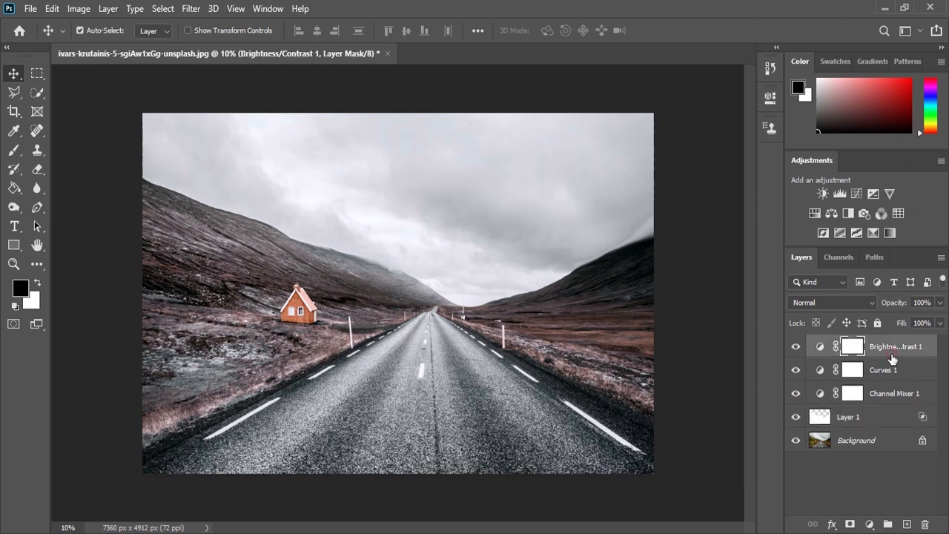
left_click(907, 525)
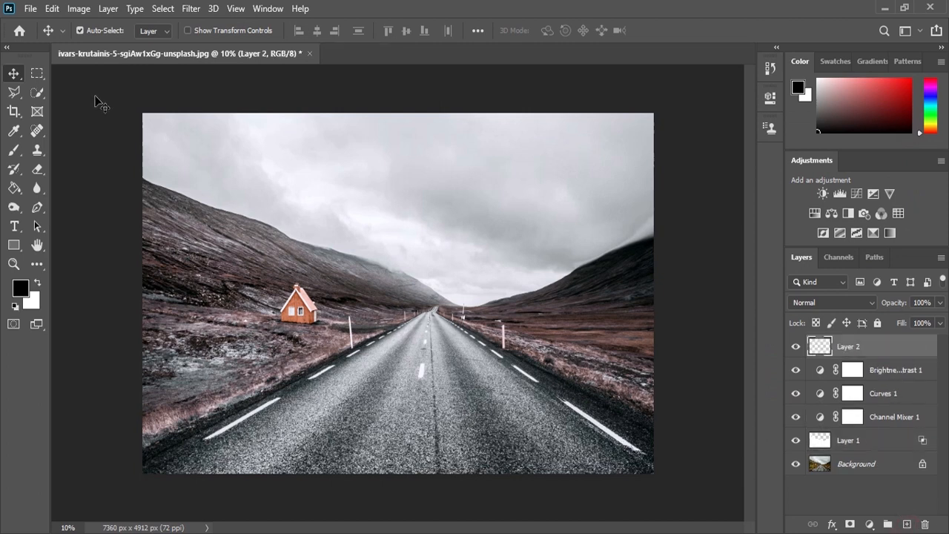
left_click(37, 74)
left_click_drag(334, 229, 512, 350)
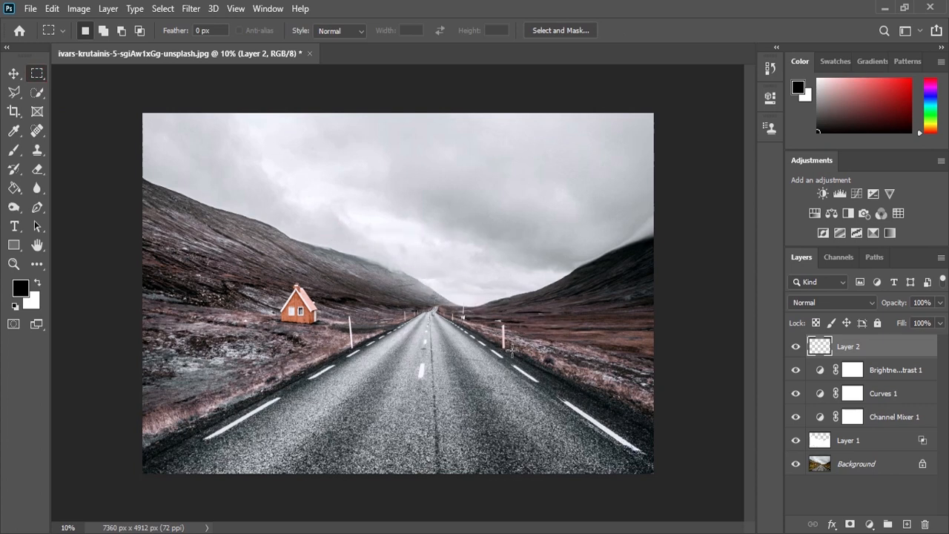
- Fill the rectangular selection on the new layer with black in Normal mode at 100% opacity
left_click(52, 9)
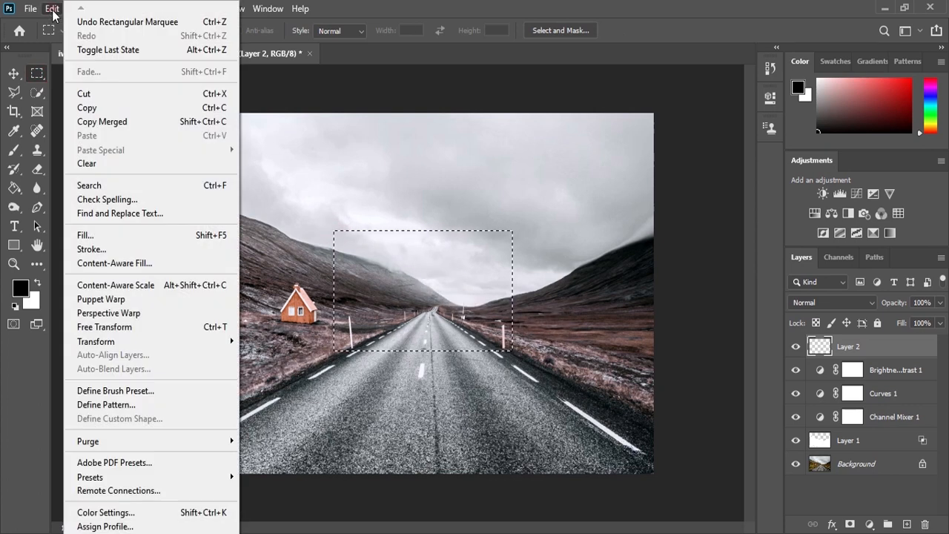
left_click(124, 230)
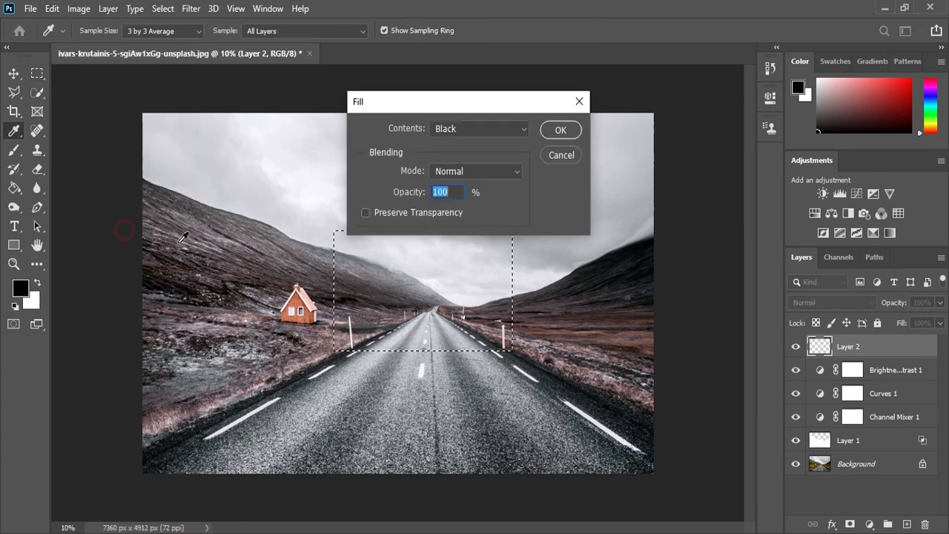
left_click(558, 130)
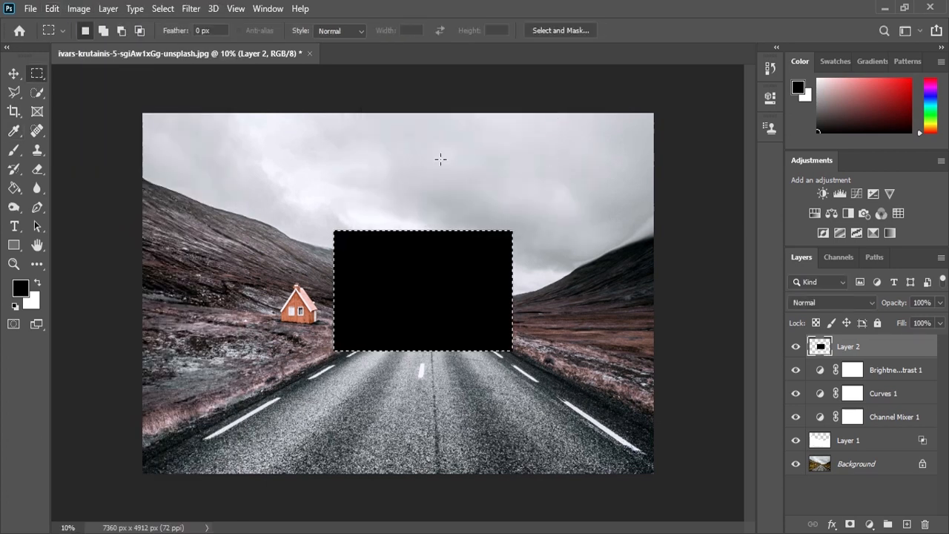
- Apply the Add Noise filter to the black rectangle with 100% amount, Gaussian distribution and Monochromatic on
left_click(184, 10)
mouse_move(331, 219)
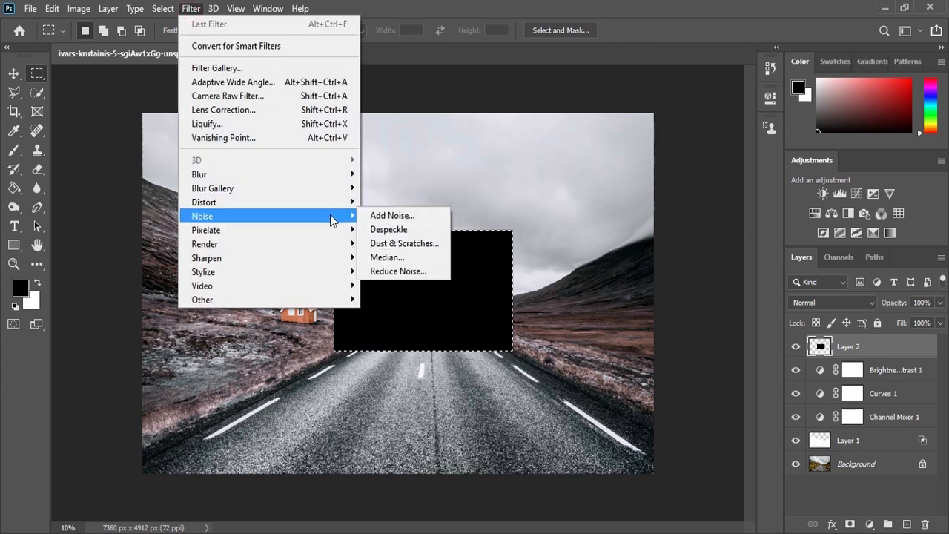
left_click(393, 215)
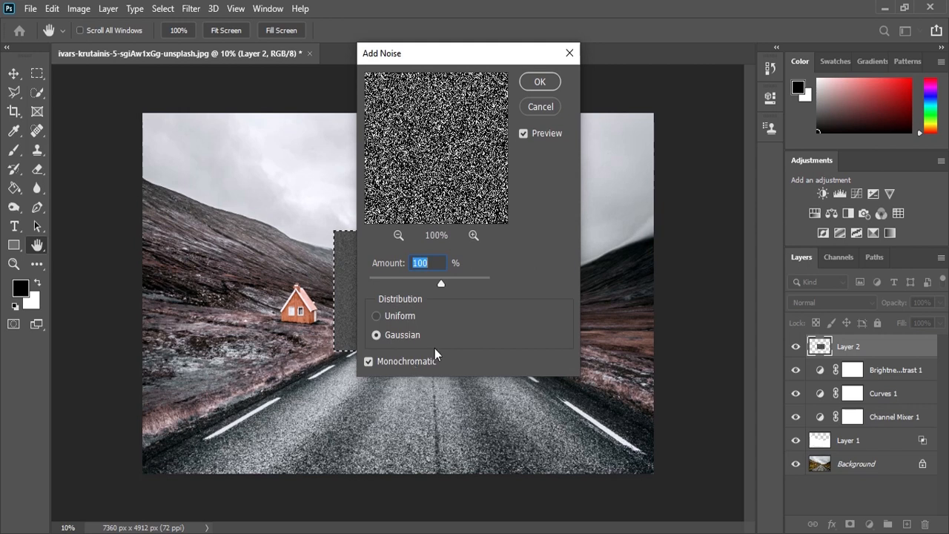
left_click(539, 82)
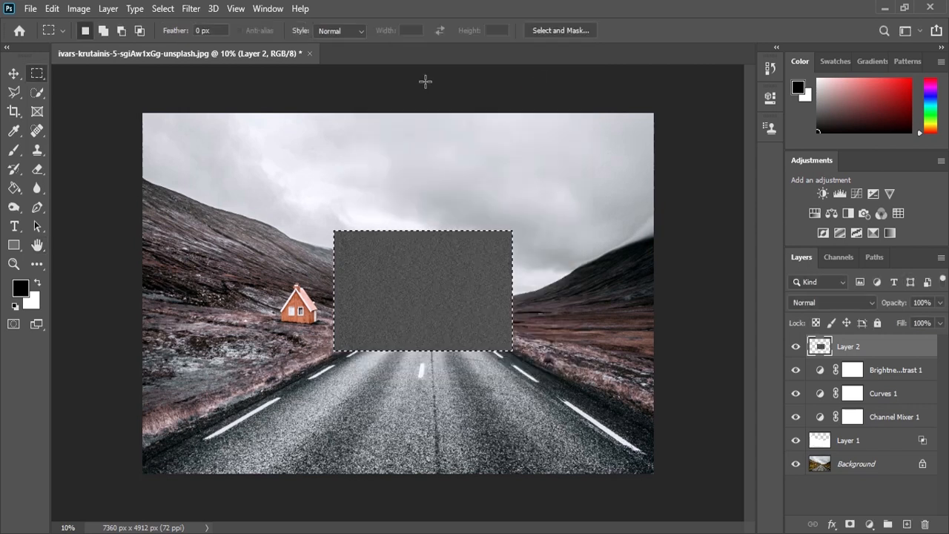
- Soften the noise rectangle with a Gaussian Blur of 3.0 pixels radius
left_click(190, 8)
mouse_move(329, 172)
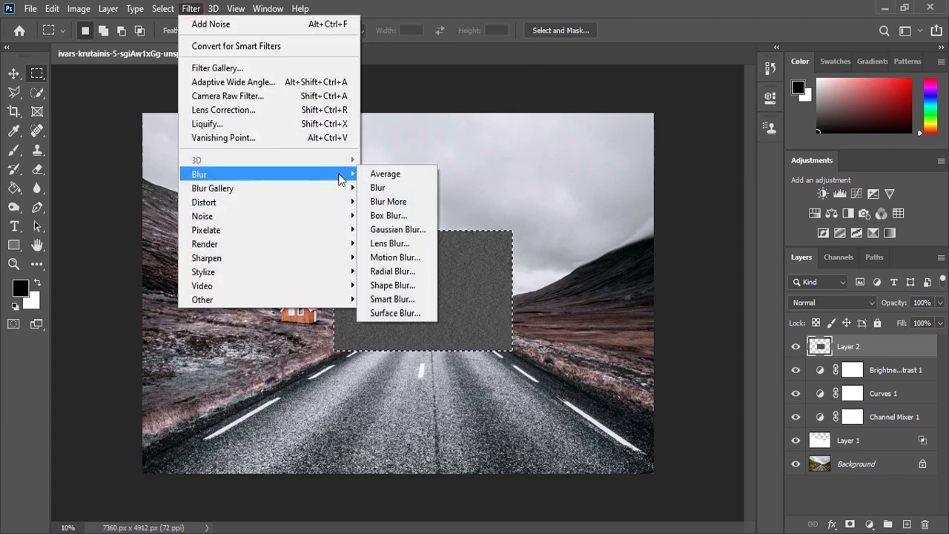
left_click(397, 227)
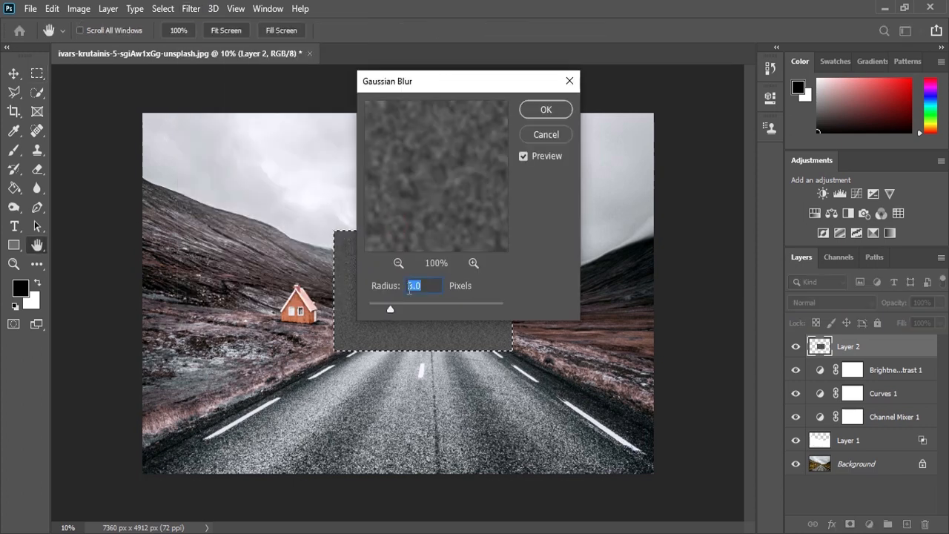
left_click(550, 111)
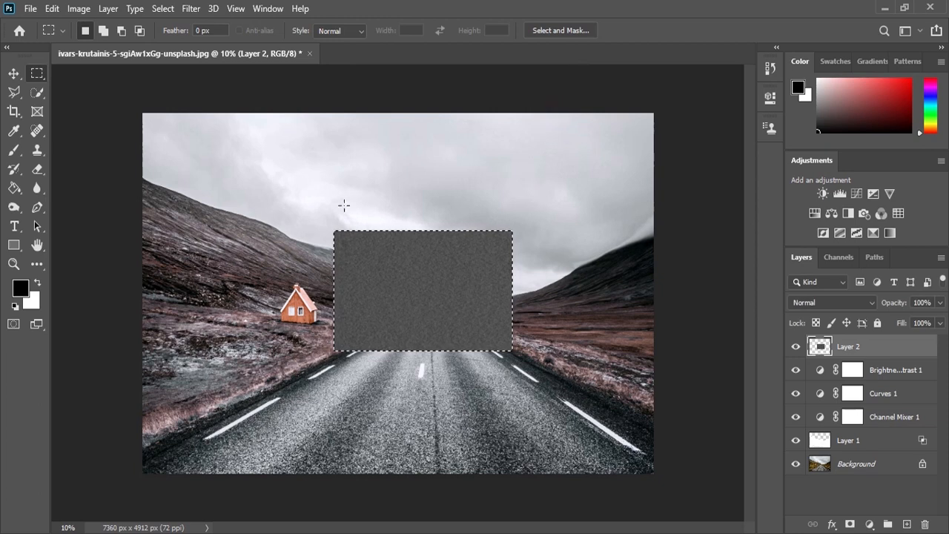
- Apply a Threshold adjustment with level 106 to the blurred noise to leave scattered white specks on black
left_click(79, 9)
mouse_move(127, 47)
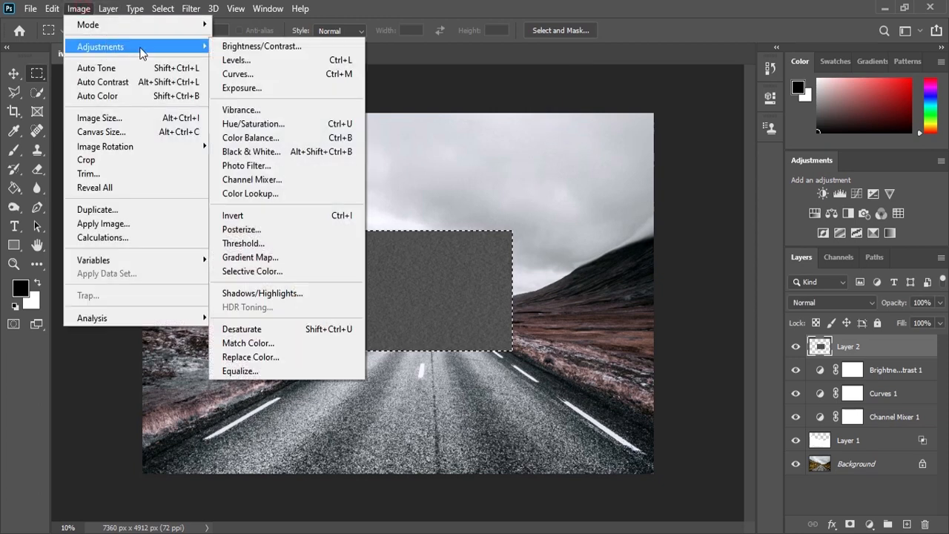
left_click(263, 242)
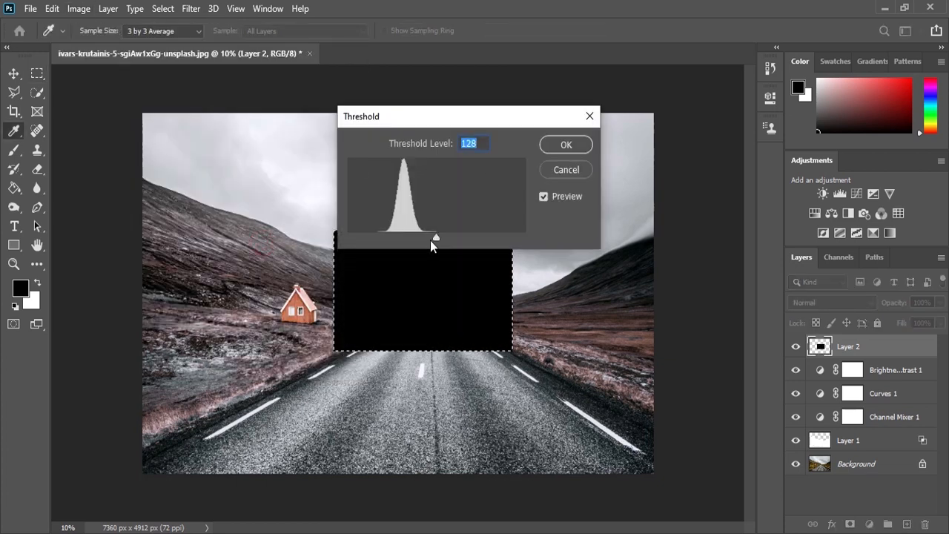
left_click_drag(435, 240, 431, 238)
type("10")
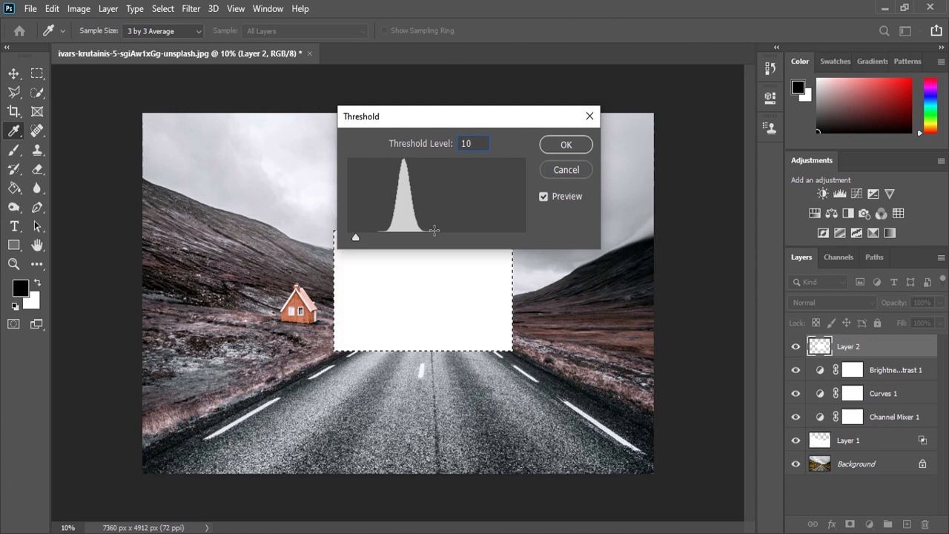
type("6")
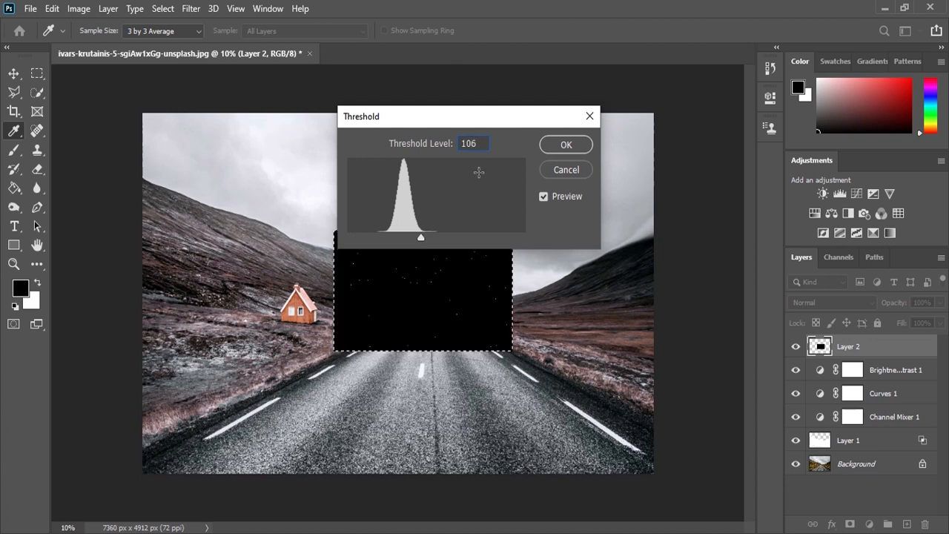
left_click(571, 151)
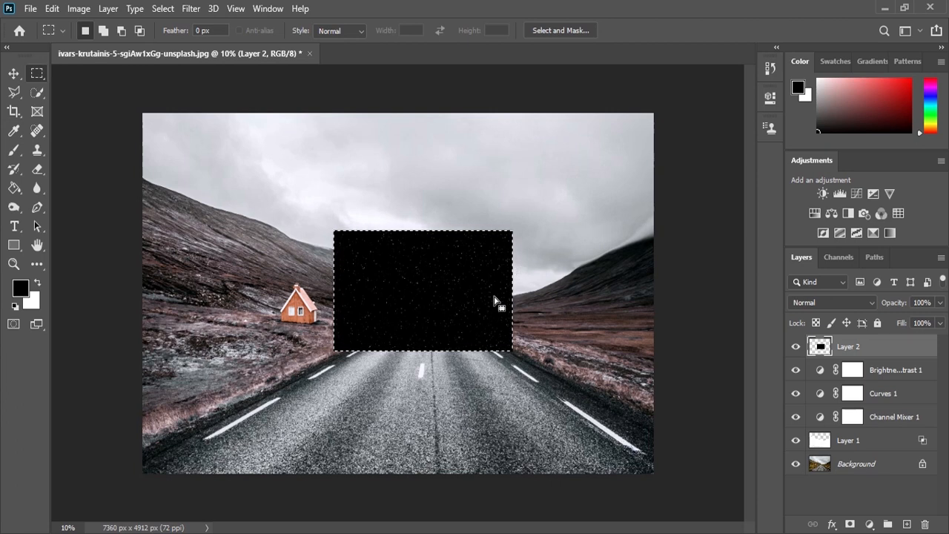
- Deselect the rectangle and set the speckled layer's blend mode to Screen
key("ctrl+d")
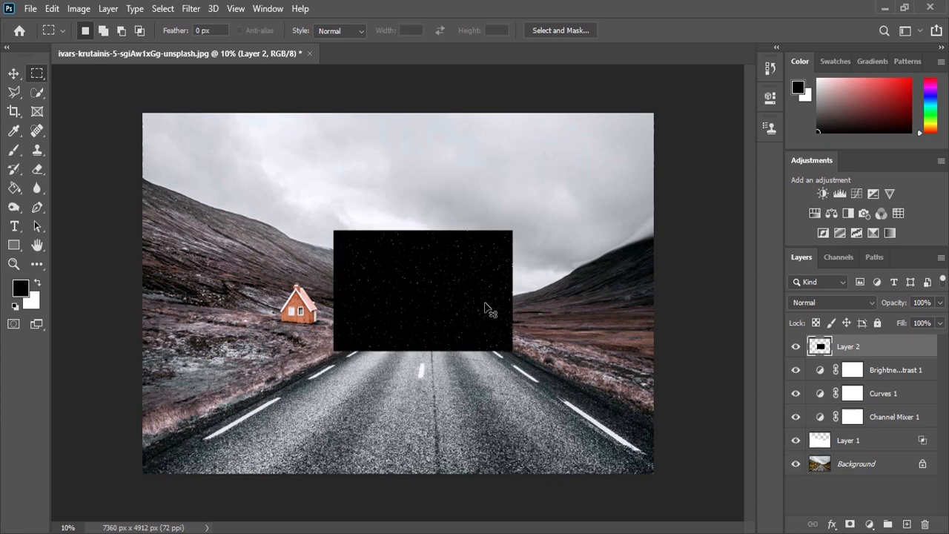
left_click(849, 302)
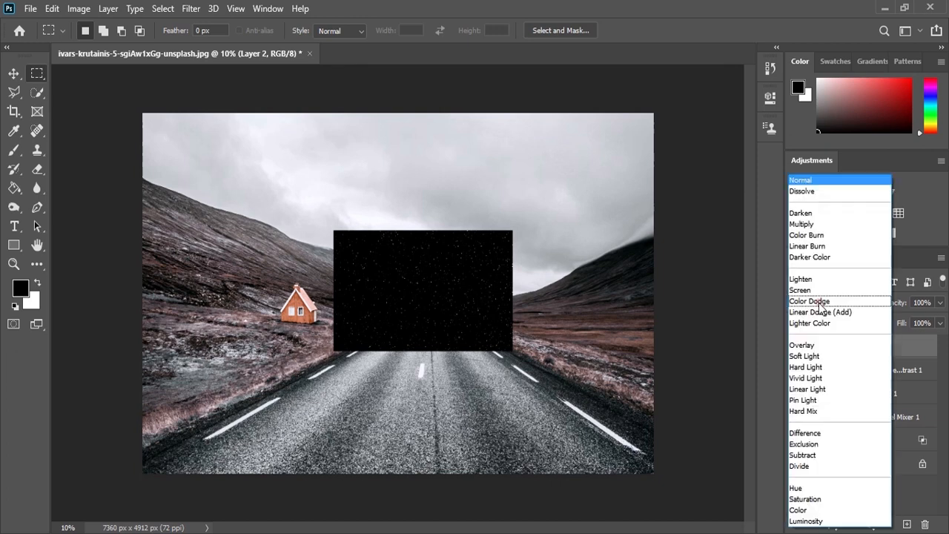
left_click(817, 287)
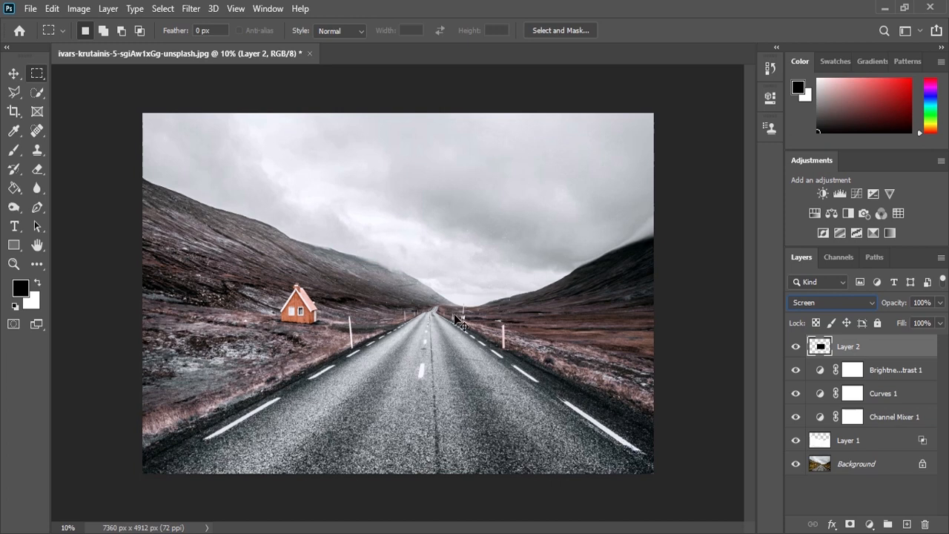
- Enlarge the speckled layer to about 352% width and 362% height so the snow extends past all canvas edges
key("ctrl+t")
left_click_drag(333, 230, 87, 76)
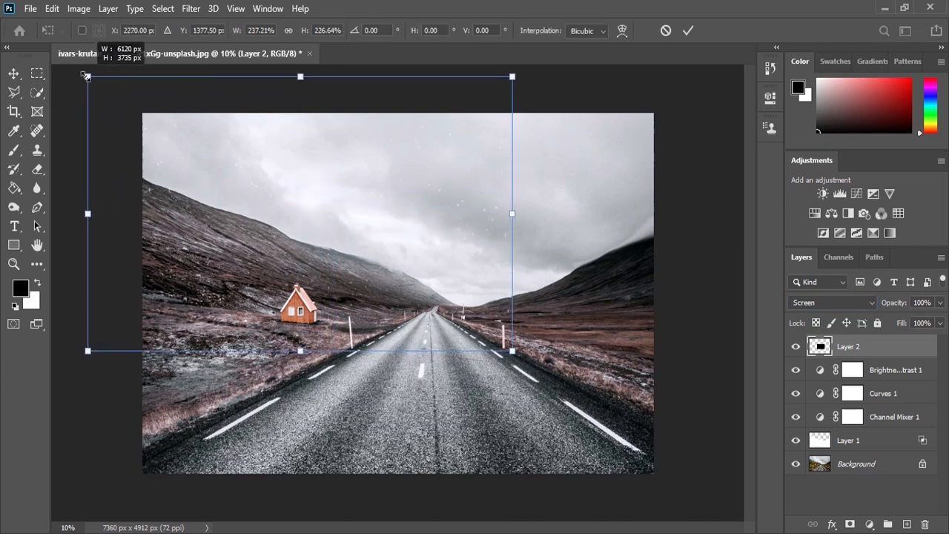
left_click_drag(512, 351, 718, 513)
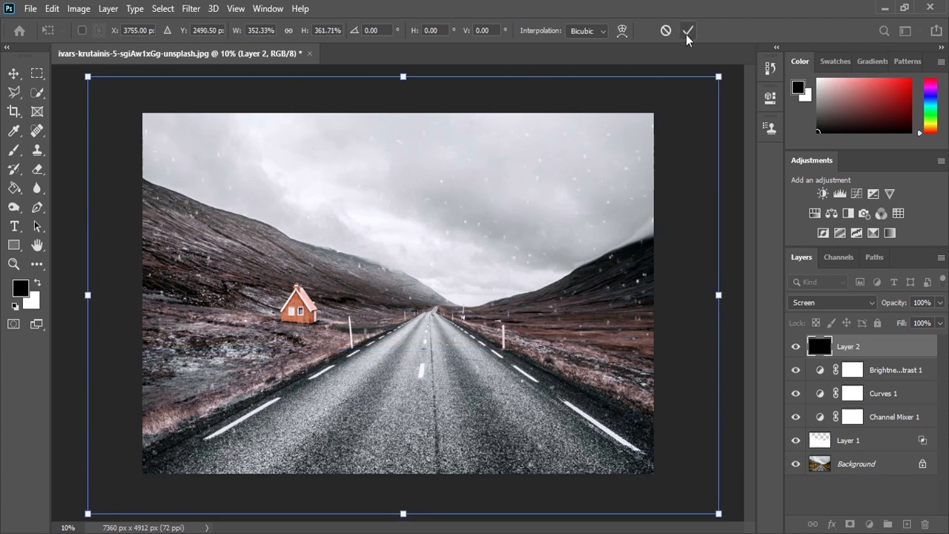
left_click(683, 30)
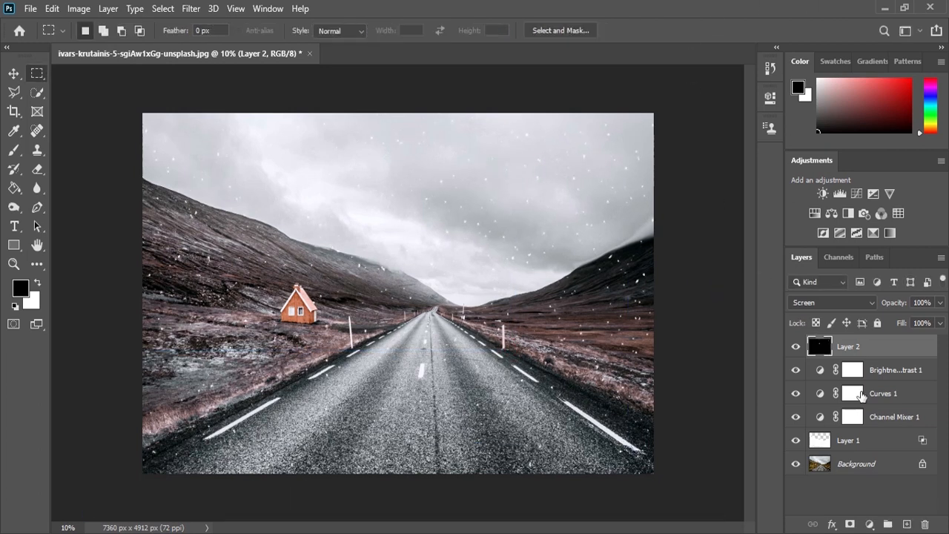
- Duplicate the snow layer and apply a Motion Blur to the copy with angle -69° and distance 89 pixels
key("ctrl+j")
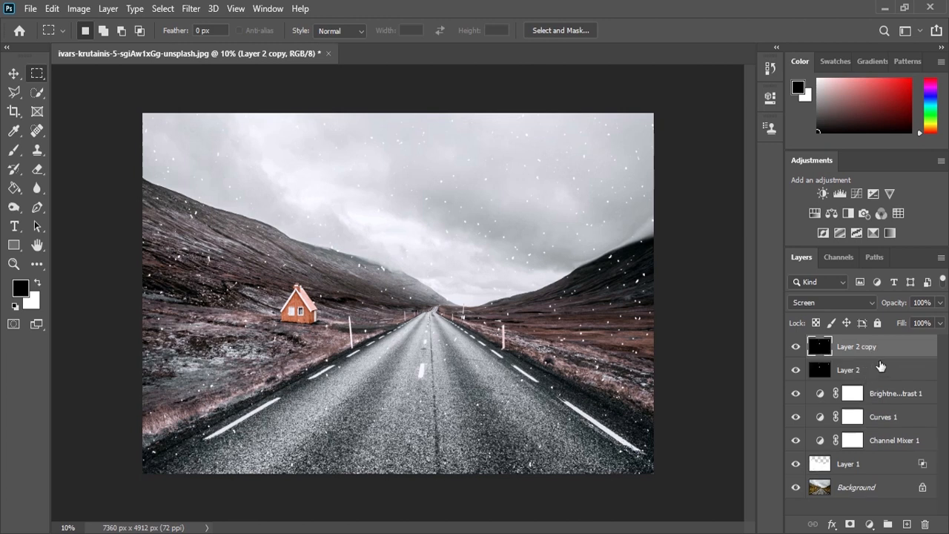
left_click(191, 9)
mouse_move(273, 197)
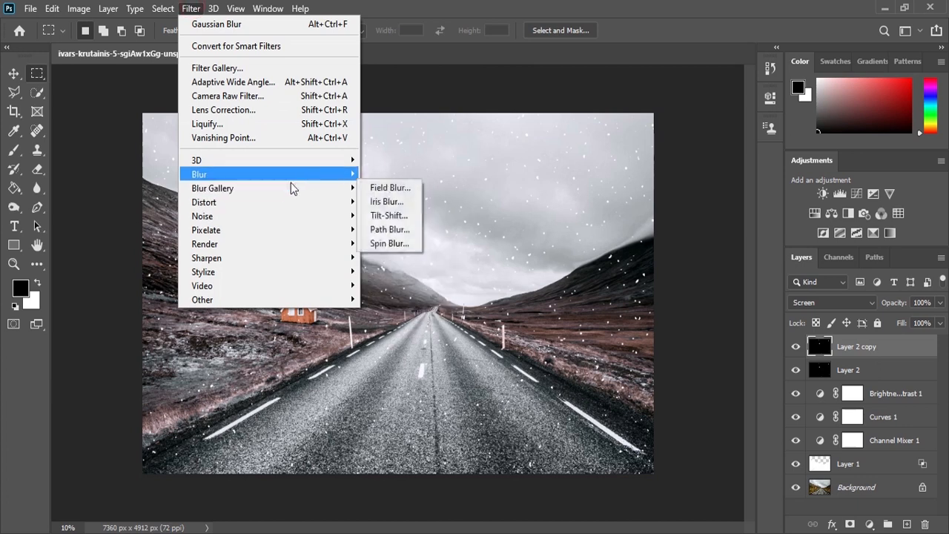
mouse_move(311, 176)
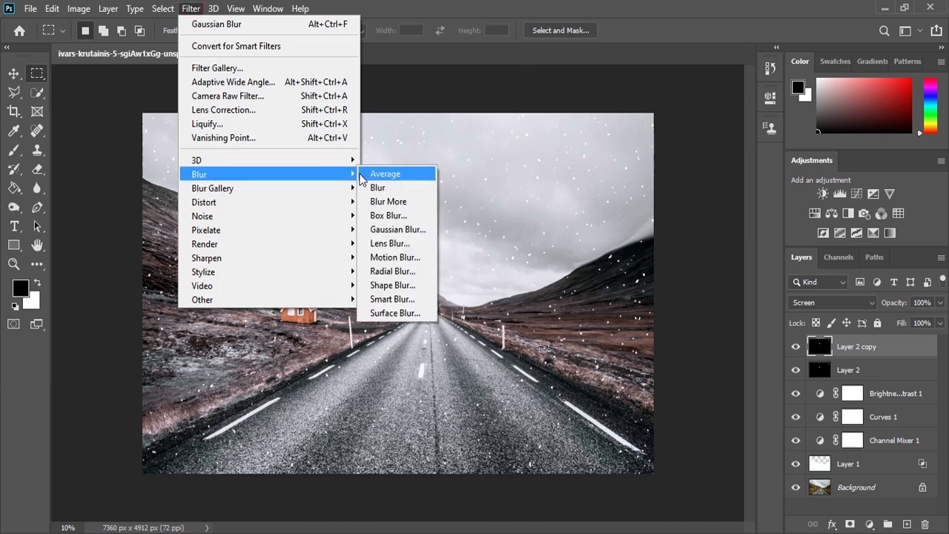
left_click(395, 257)
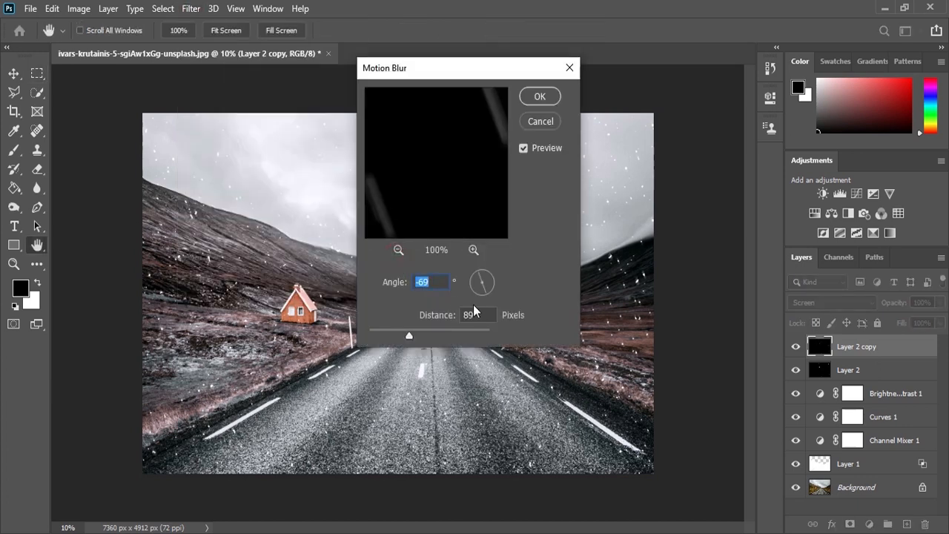
left_click_drag(408, 333, 409, 333)
left_click(538, 96)
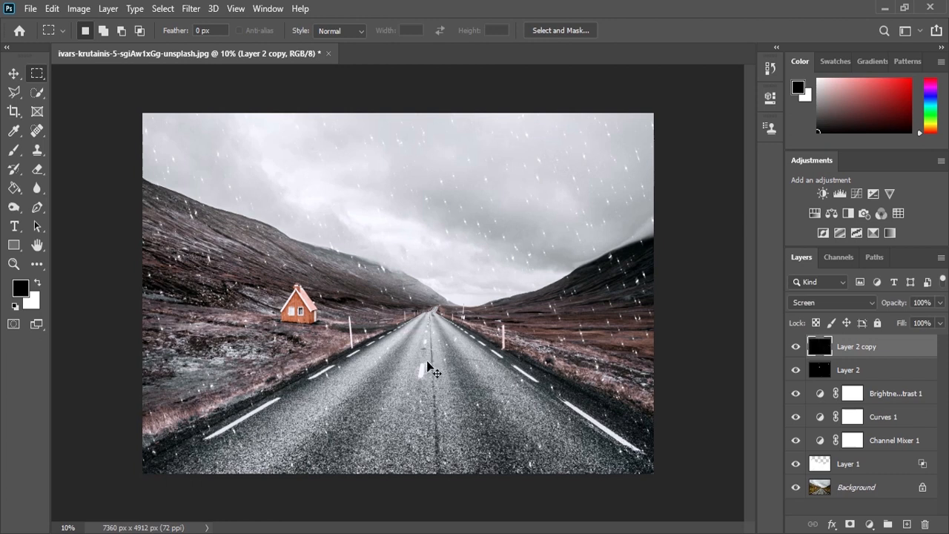
key("ctrl+t")
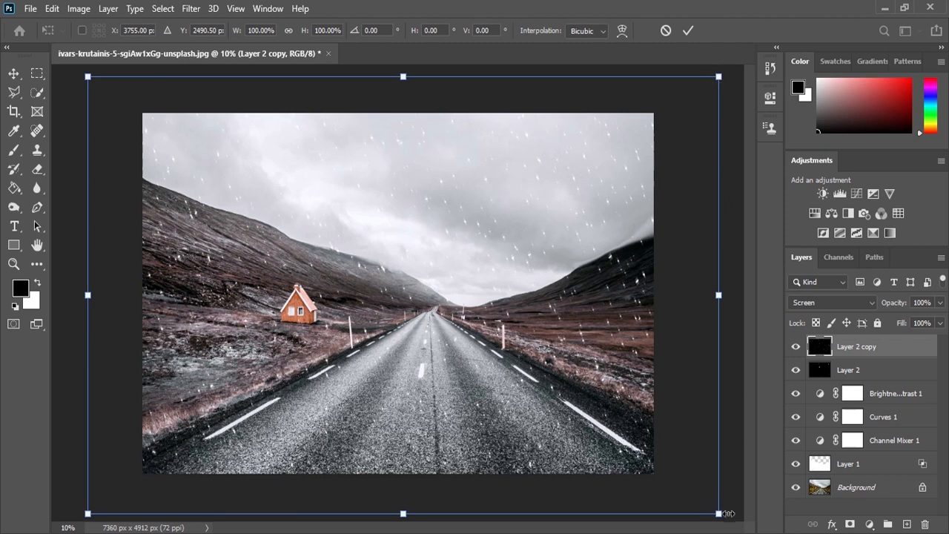
left_click_drag(728, 513, 756, 492)
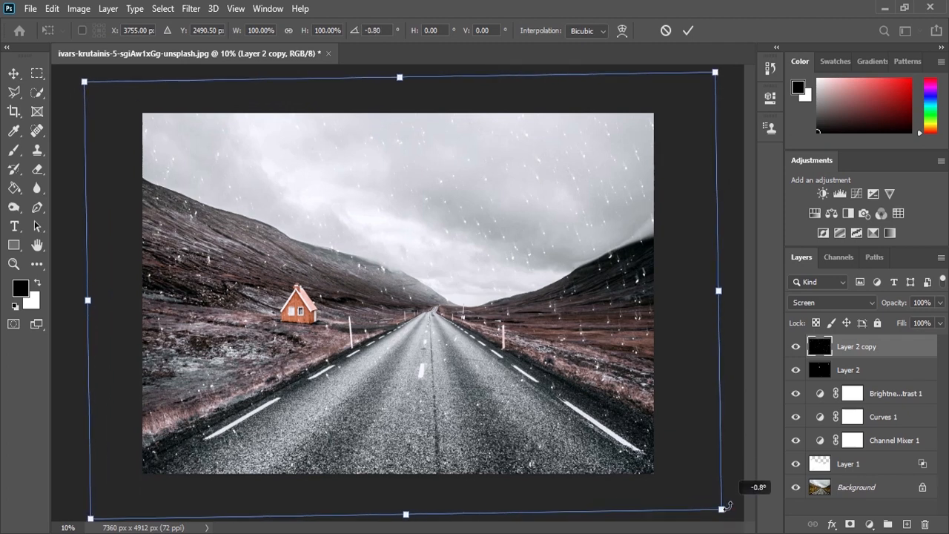
left_click(666, 30)
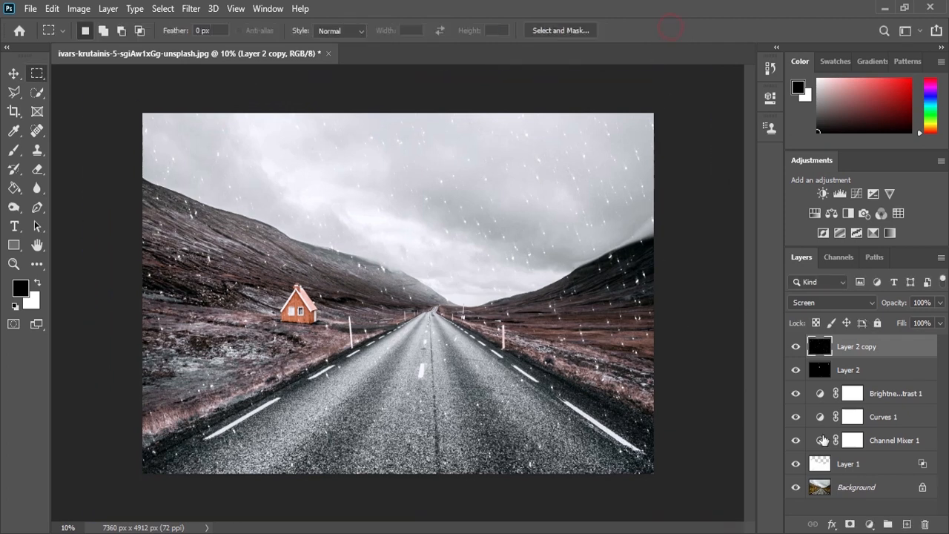
- Compare the original photo with the snowy version by toggling the visibility of all layers above the Background
left_click(795, 487, "alt")
left_click(796, 487, "alt")
left_click(796, 487, "alt")
left_click(796, 487, "alt")
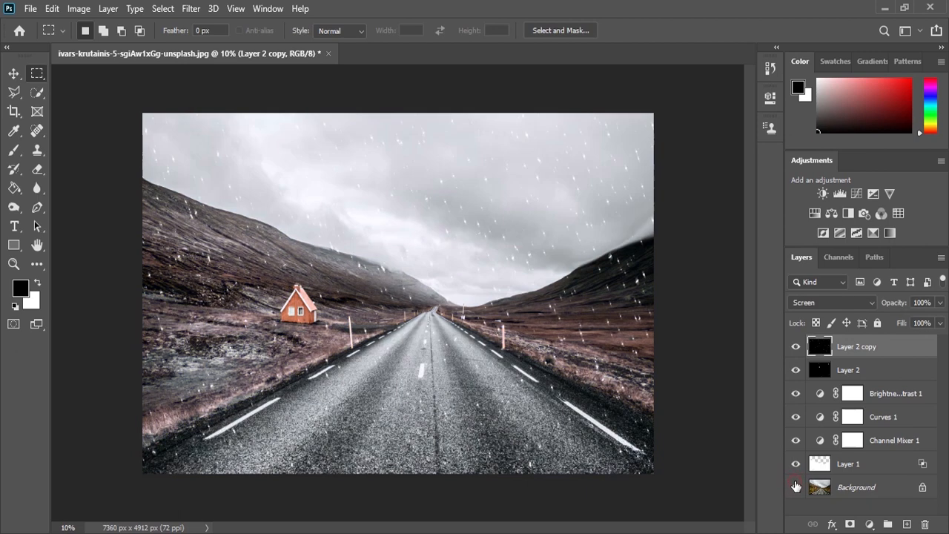